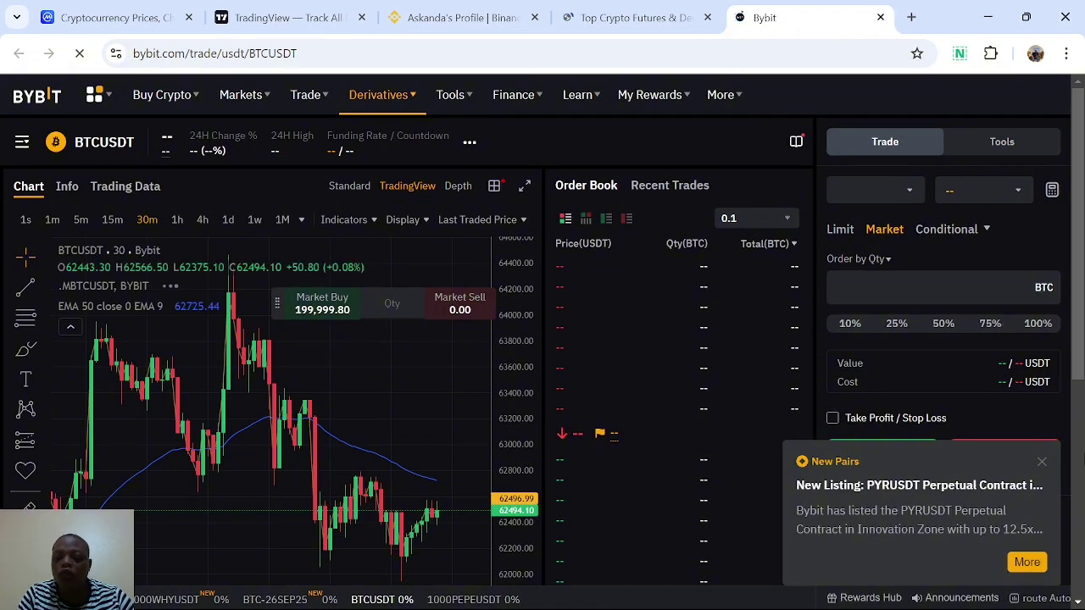
Dismiss the New Pairs notice and scroll down to the BTCUSDT positions and contract details.
{"action": "left_click", "coordinate": [1042, 464]}
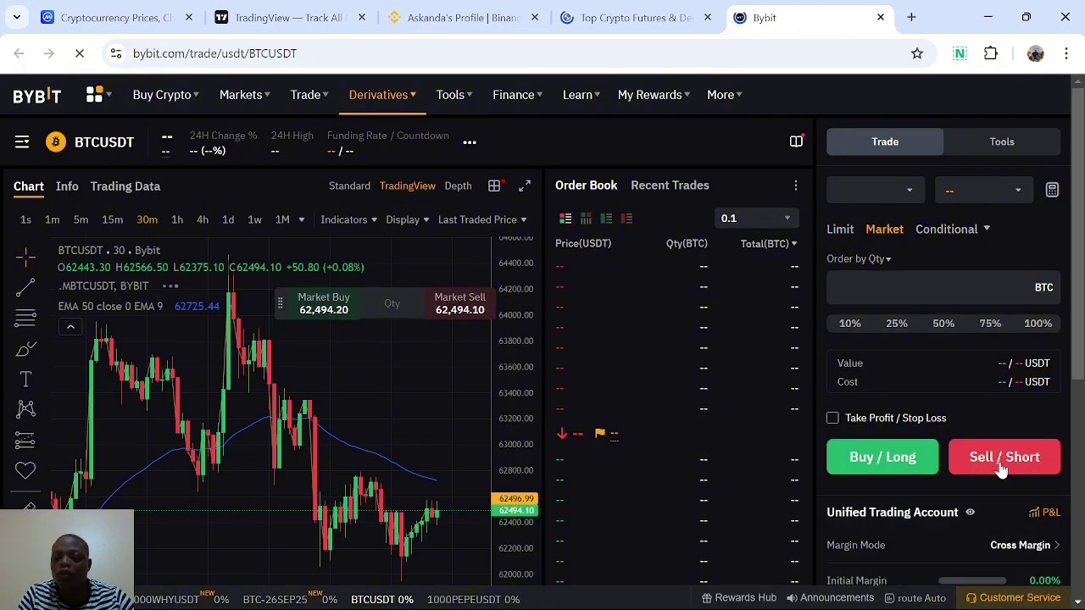
{"action": "scroll", "coordinate": [852, 533], "scroll_direction": "down", "scroll_amount": 5}
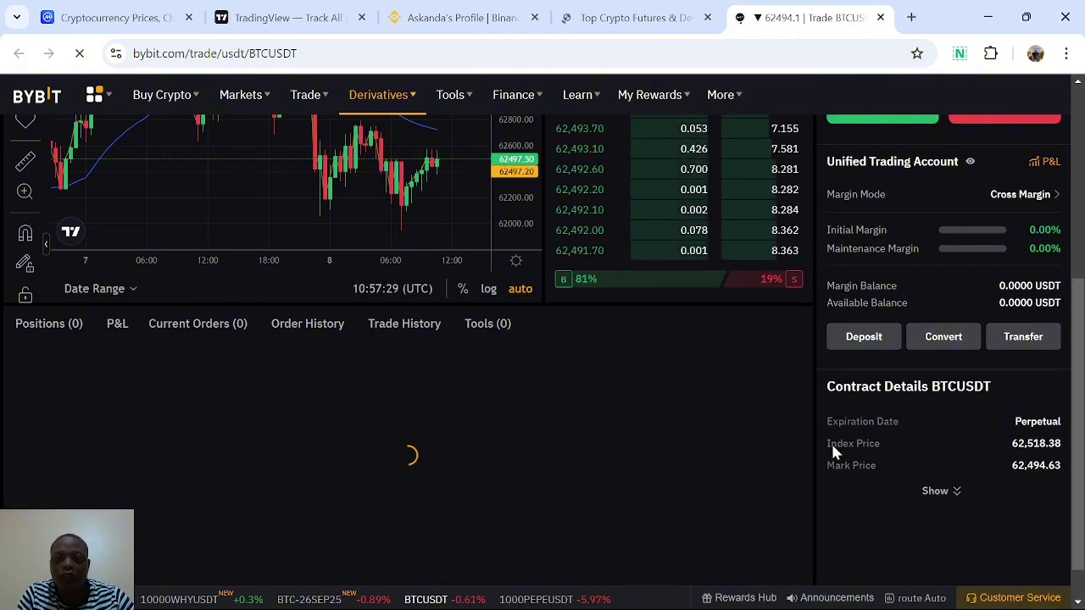
Switch from Bybit to the trader's Binance Square profile tab.
{"action": "left_click", "coordinate": [497, 24]}
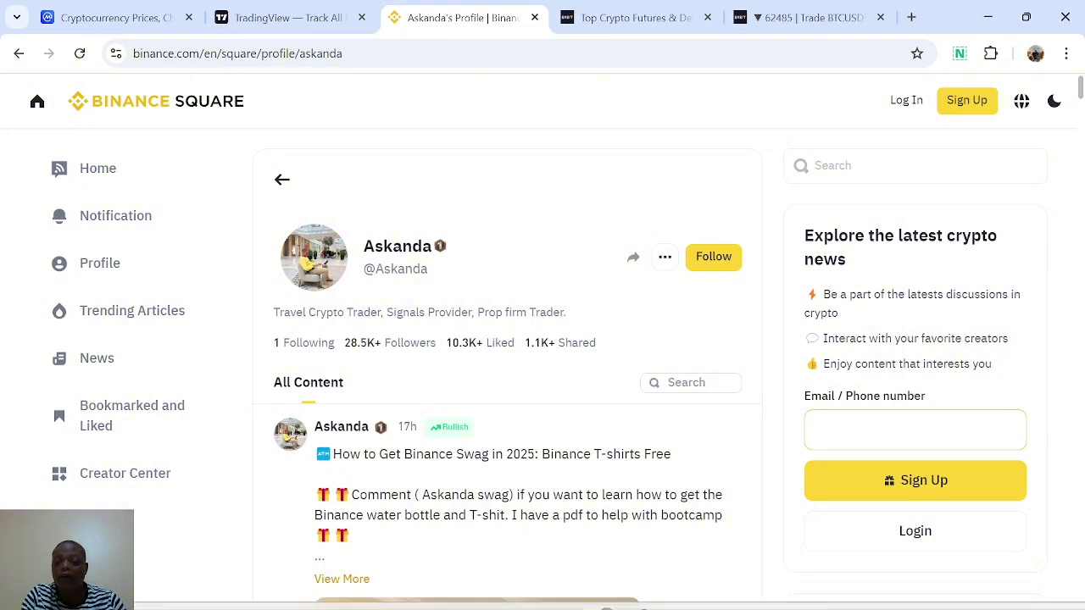
Get ready to leave the trader's Binance Square profile for a new empty tab.
{"action": "mouse_move", "coordinate": [604, 582]}
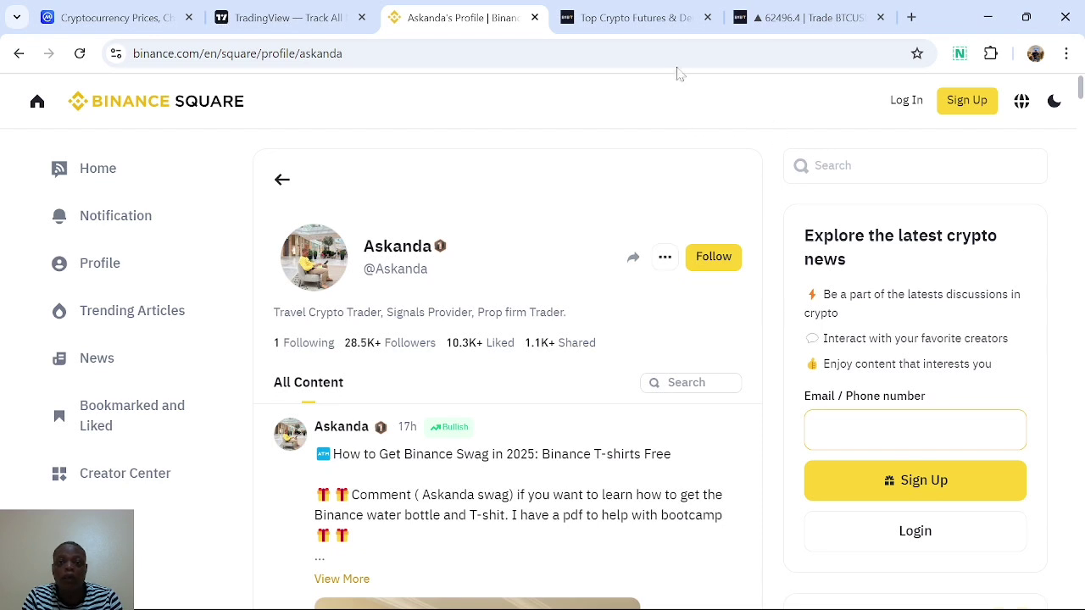
In a new tab, reopen Investing.com's U.S. Unemployment Rate page from 'inve' history suggestions.
{"action": "left_click", "coordinate": [916, 18]}
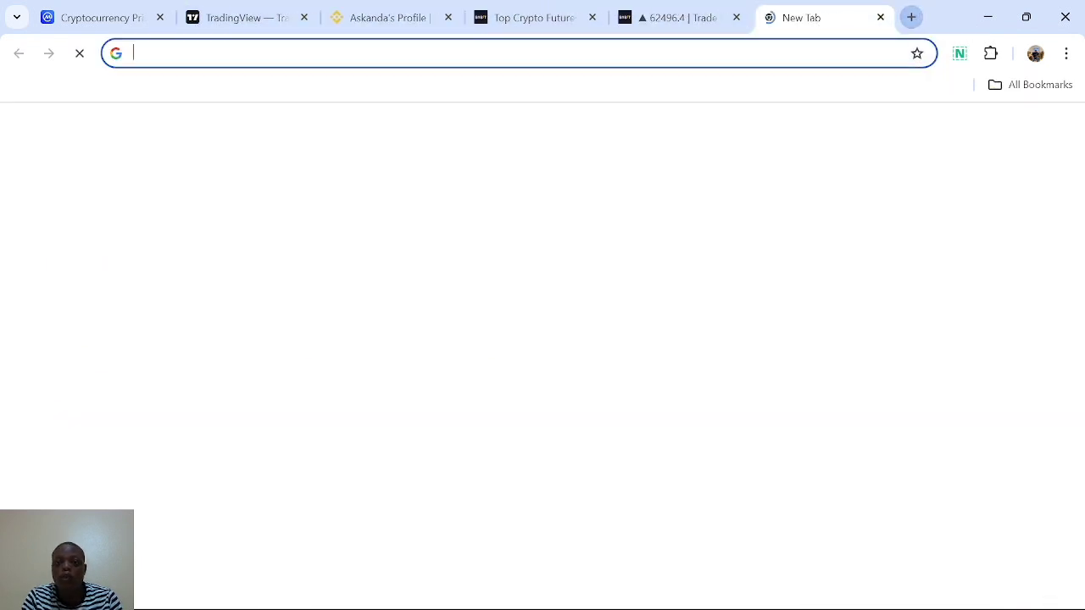
{"action": "type", "text": "i"}
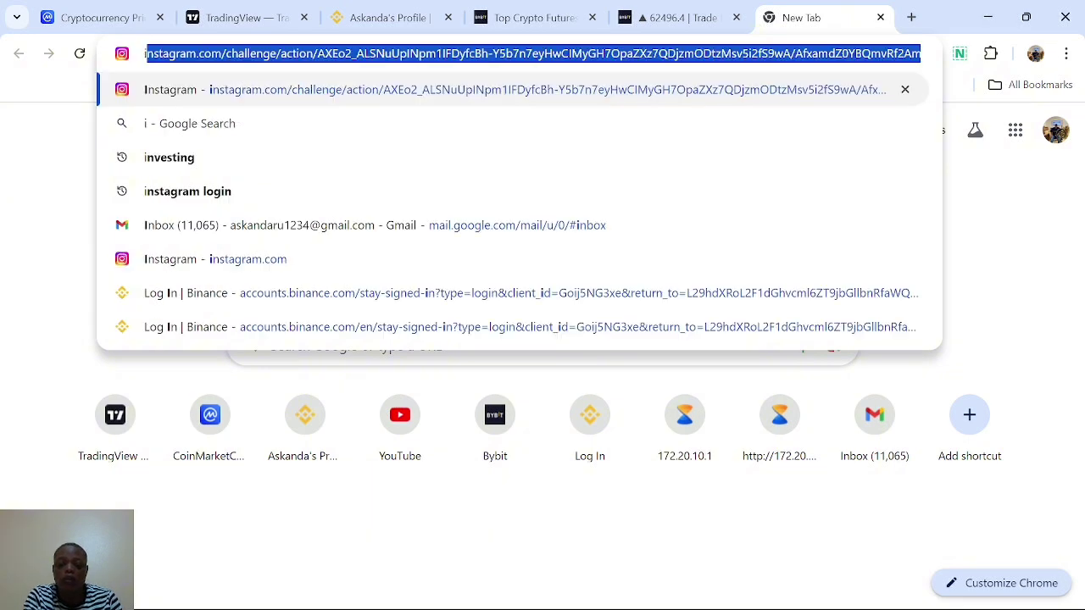
{"action": "type", "text": "nve"}
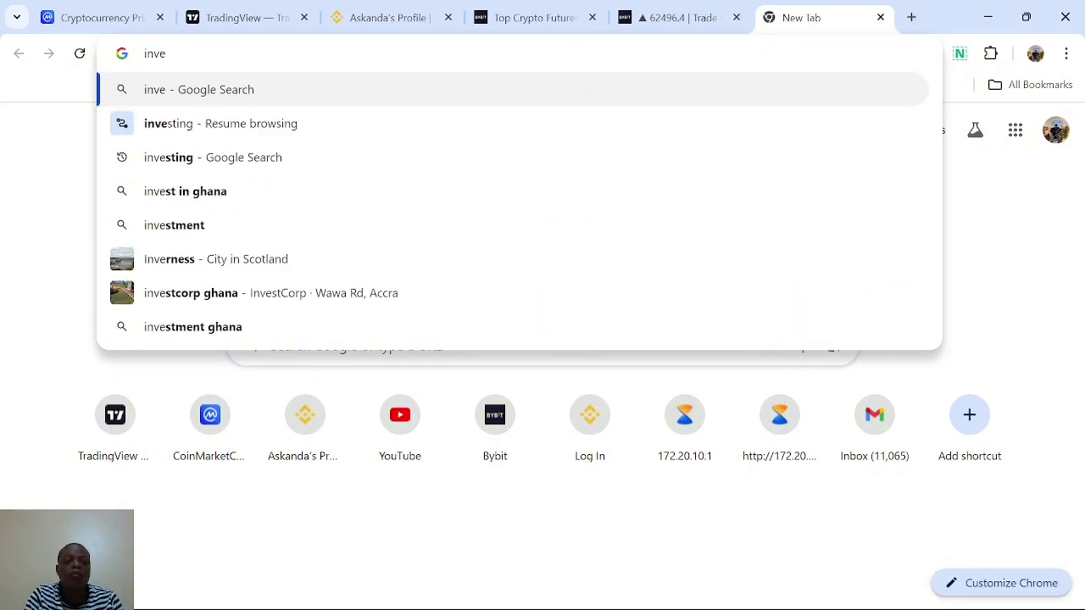
{"action": "left_click", "coordinate": [358, 128]}
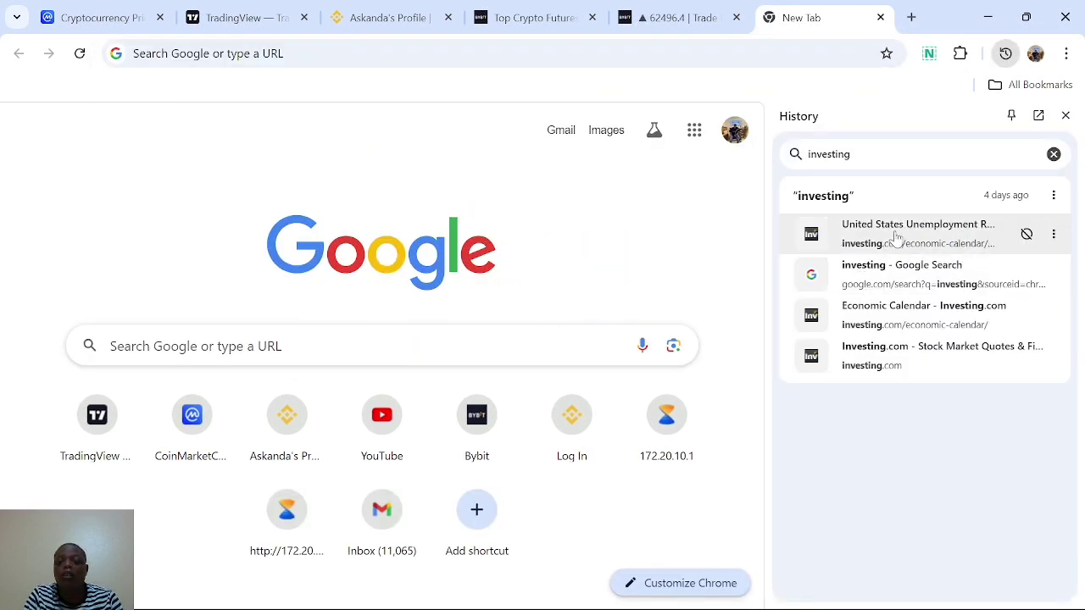
{"action": "left_click", "coordinate": [896, 238]}
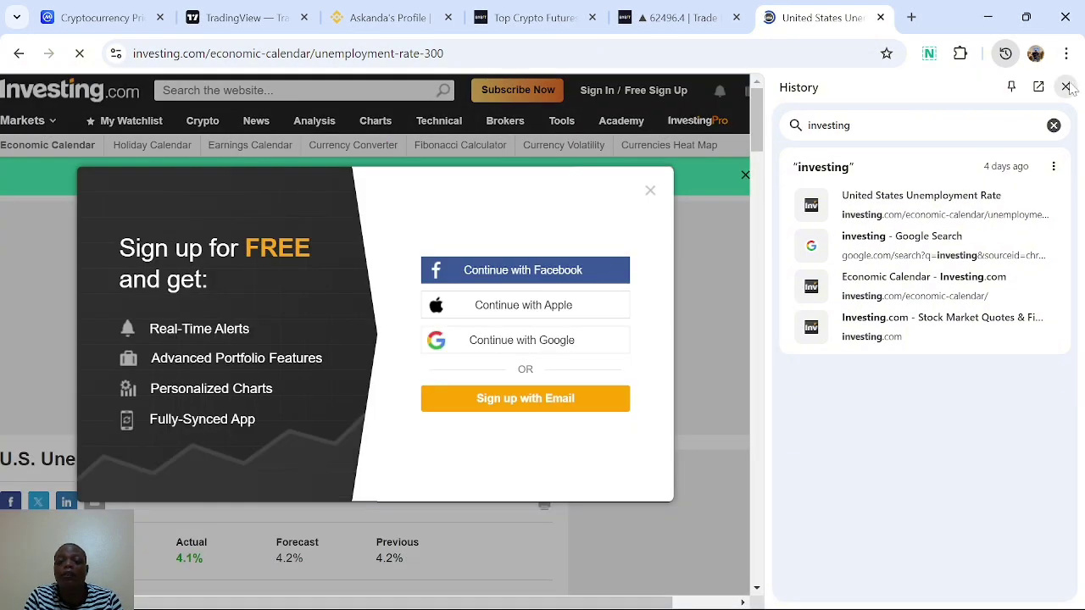
Close the History panel and the sign-up popup on the Unemployment Rate page.
{"action": "left_click", "coordinate": [1066, 85]}
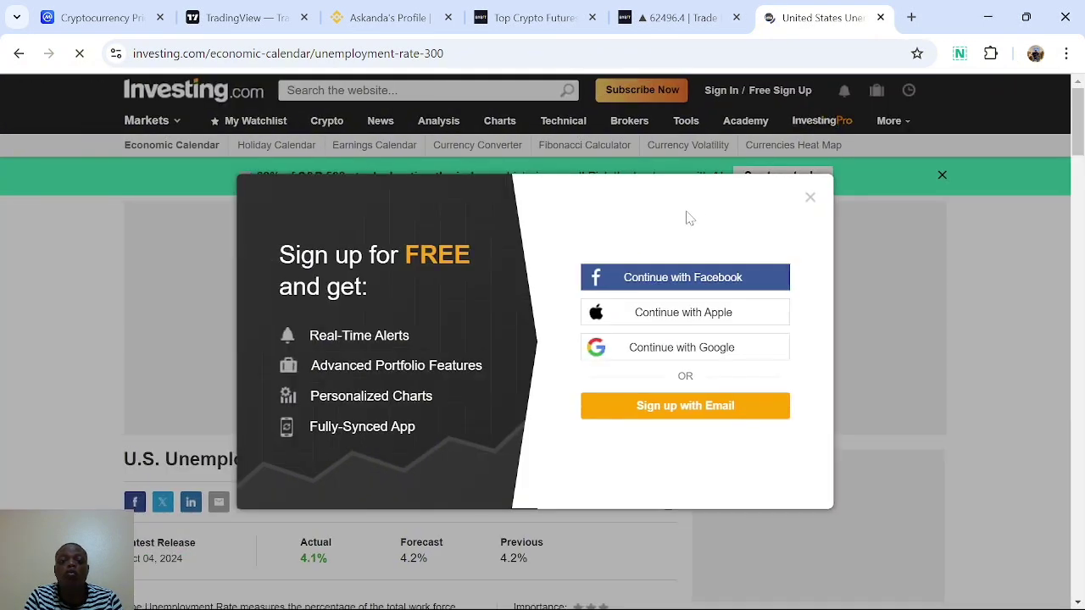
{"action": "left_click", "coordinate": [809, 199]}
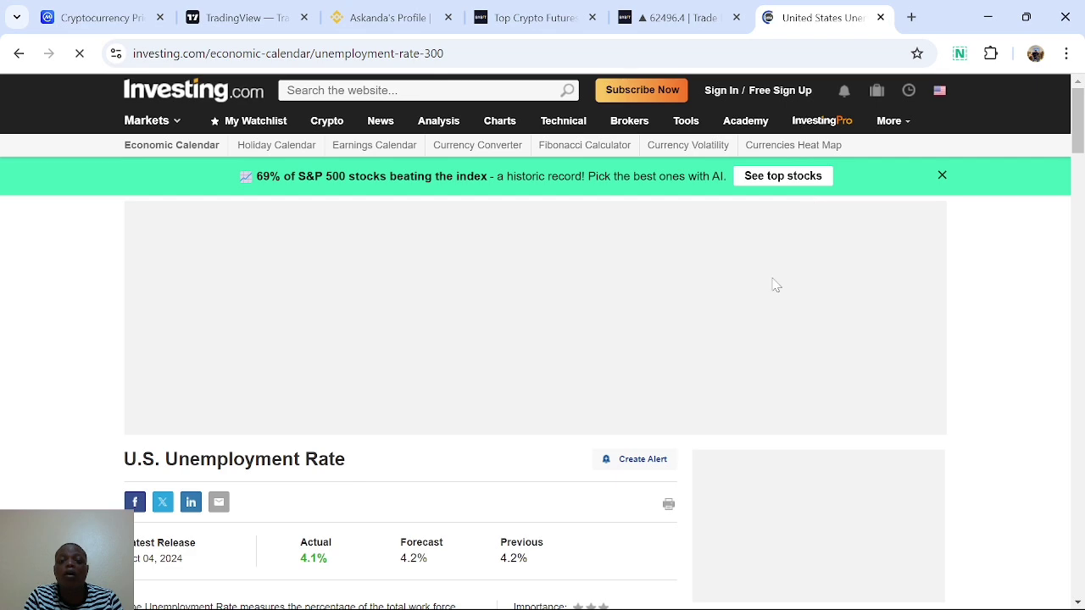
{"action": "mouse_move", "coordinate": [636, 607]}
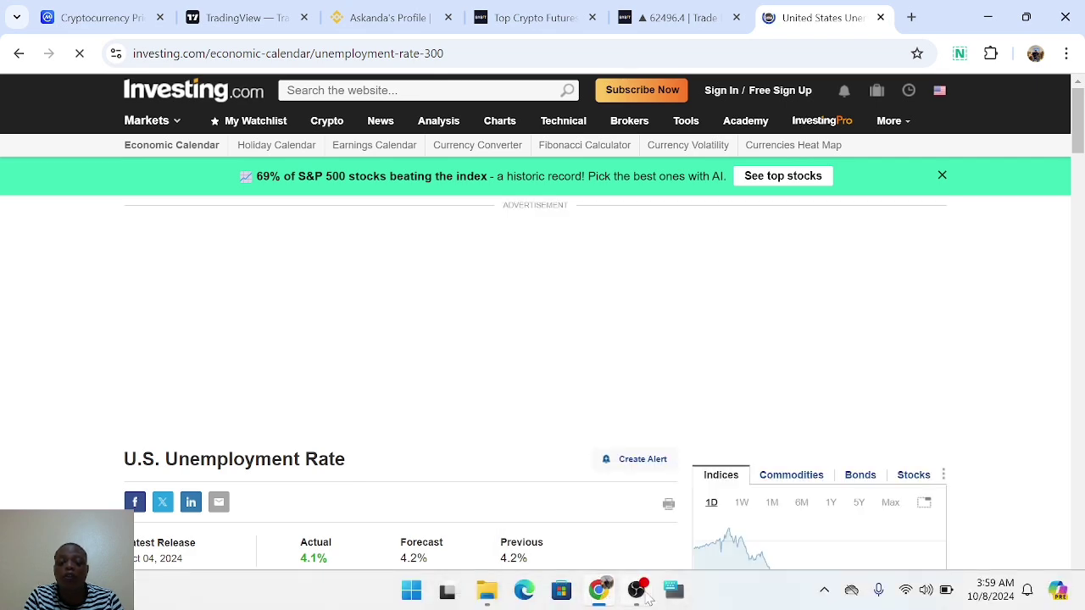
{"action": "scroll", "coordinate": [582, 531], "scroll_direction": "down", "scroll_amount": 3}
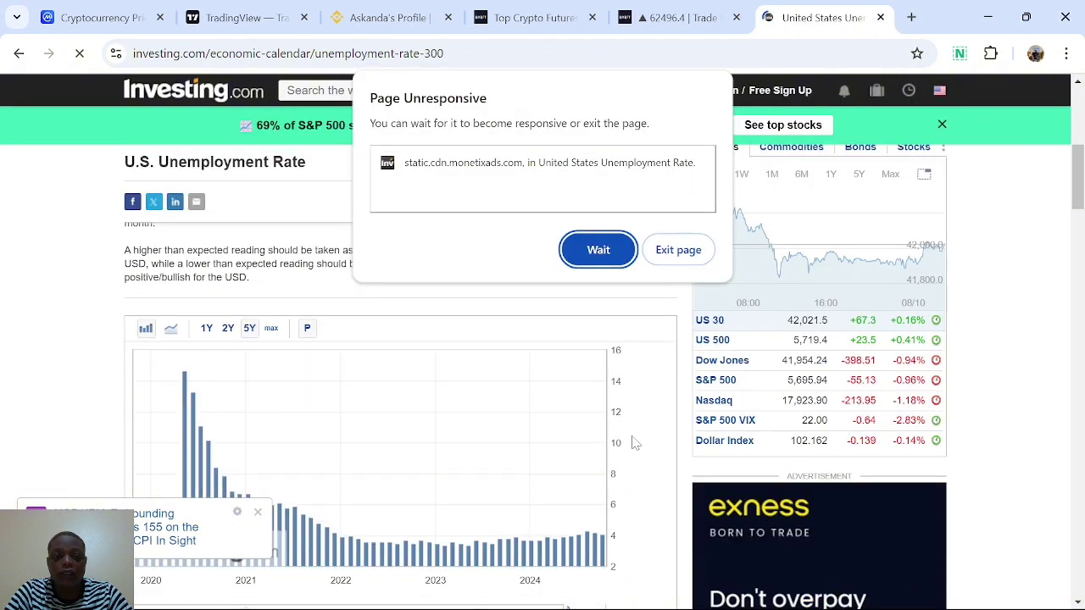
{"action": "scroll", "coordinate": [618, 285], "scroll_direction": "up", "scroll_amount": 3}
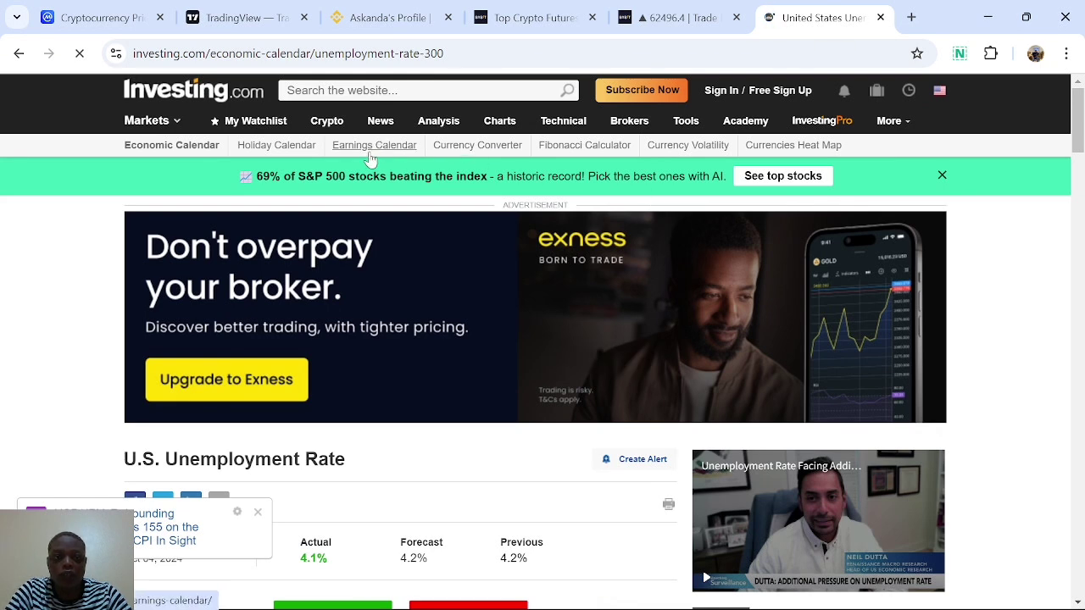
Open the Economic Calendar and browse the October 8, 2024 events.
{"action": "left_click", "coordinate": [192, 152]}
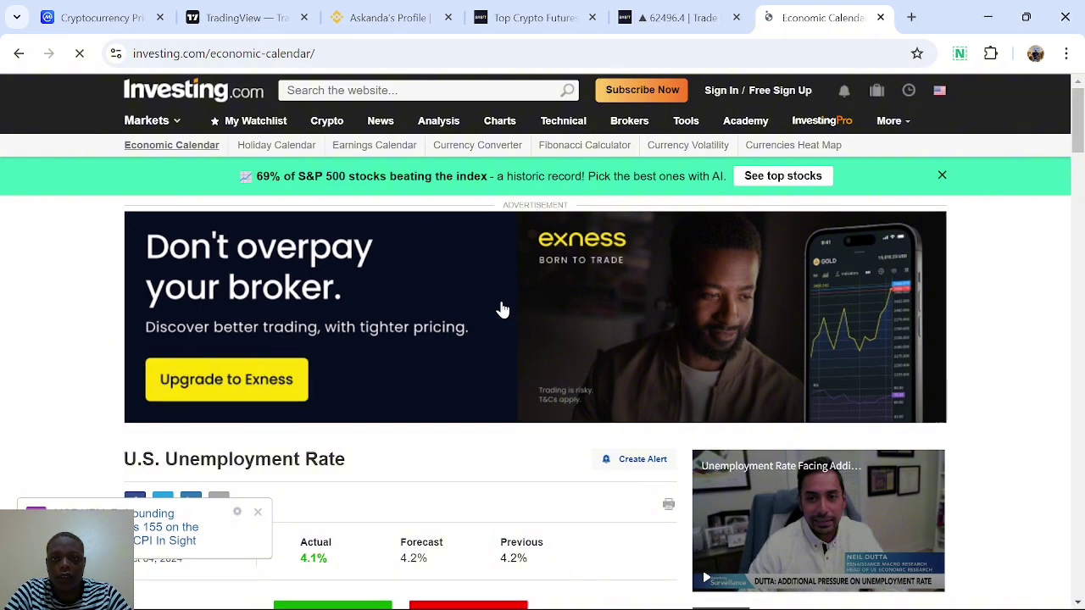
{"action": "scroll", "coordinate": [502, 308], "scroll_direction": "down", "scroll_amount": 3}
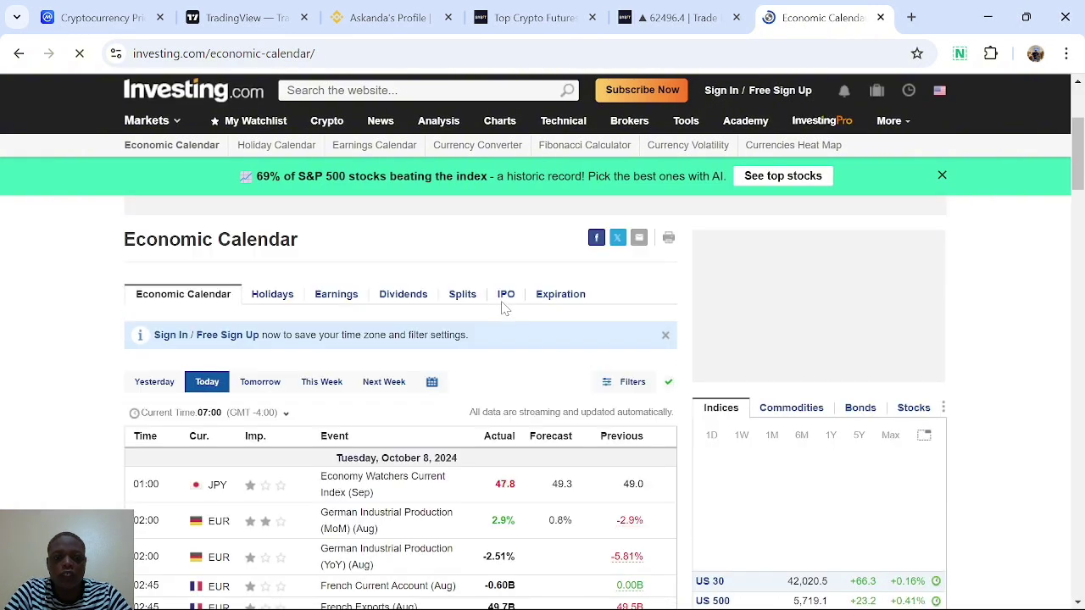
{"action": "scroll", "coordinate": [466, 424], "scroll_direction": "down", "scroll_amount": 10}
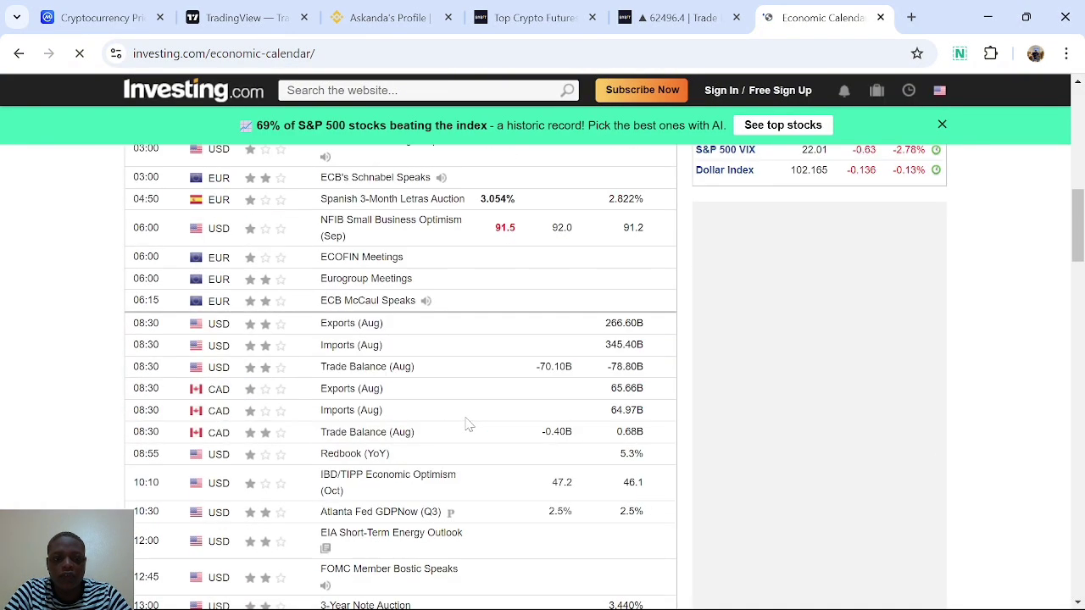
{"action": "scroll", "coordinate": [465, 424], "scroll_direction": "down", "scroll_amount": 6}
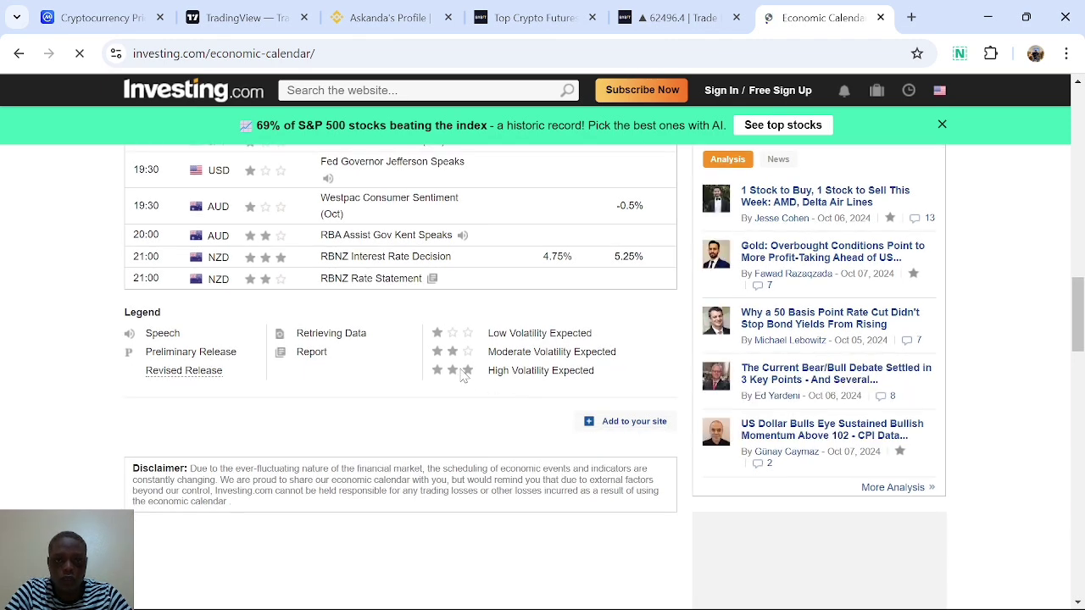
{"action": "scroll", "coordinate": [525, 394], "scroll_direction": "up", "scroll_amount": 15}
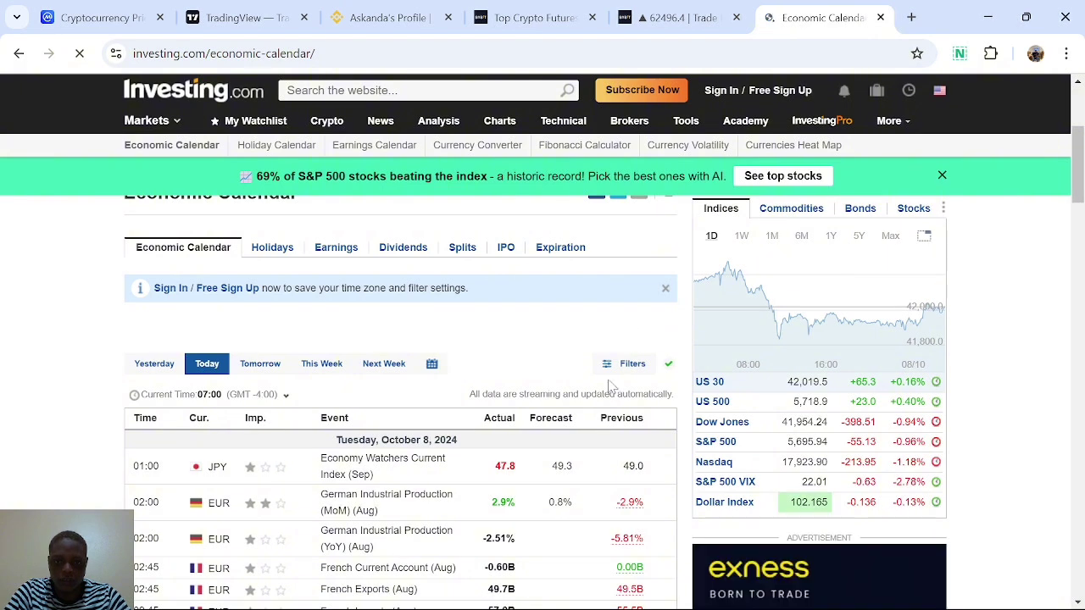
In the calendar filters, untick Australia, Brazil, Canada, China, Euro Zone, France, Germany and Hong Kong.
{"action": "left_click", "coordinate": [614, 372]}
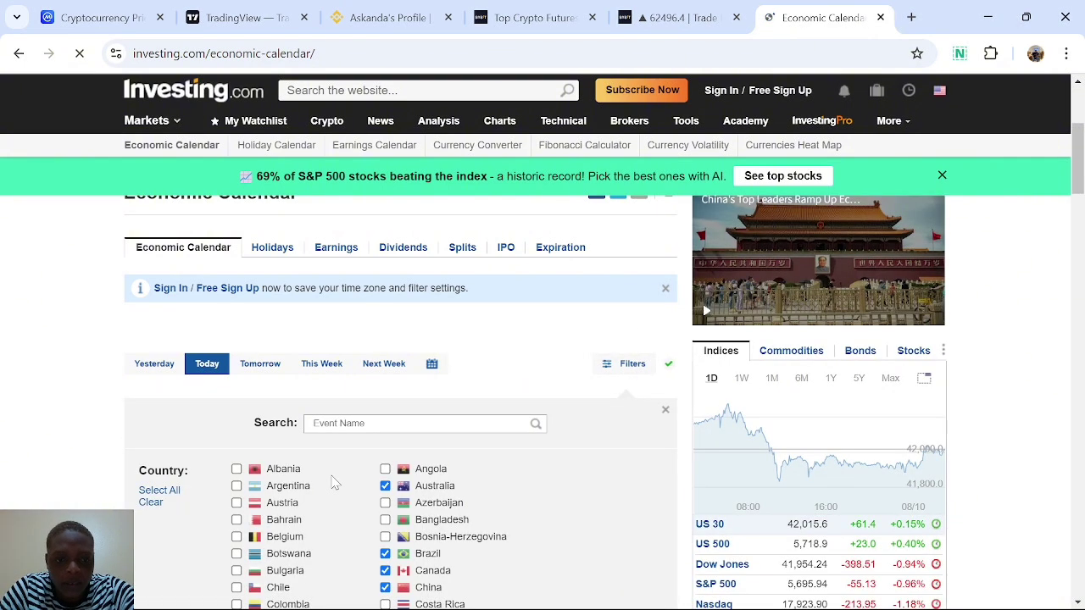
{"action": "scroll", "coordinate": [335, 482], "scroll_direction": "down", "scroll_amount": 2}
{"action": "left_click", "coordinate": [386, 311]}
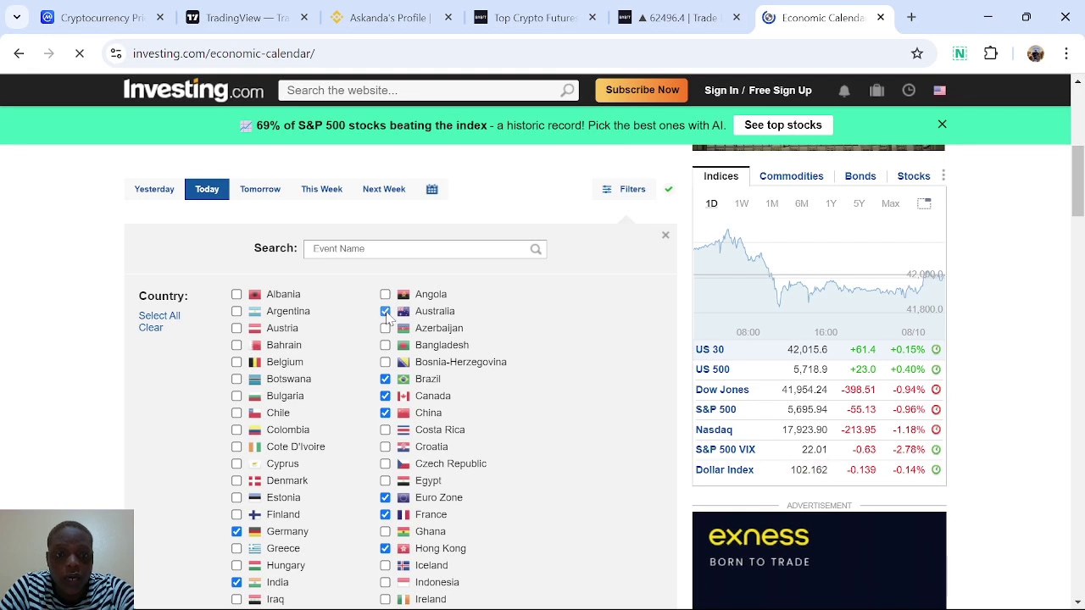
{"action": "left_click", "coordinate": [386, 379]}
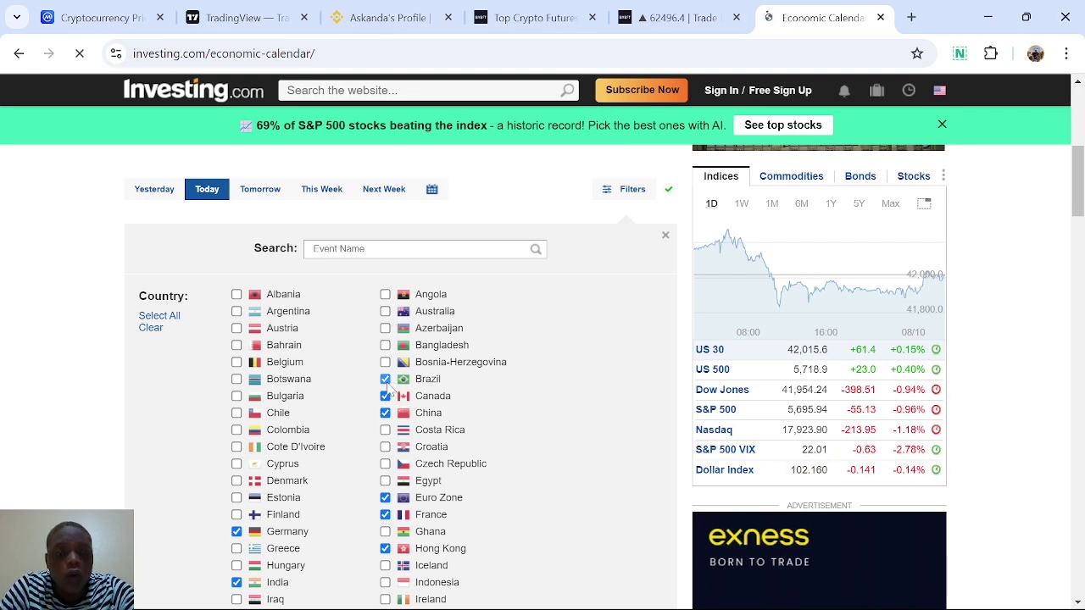
{"action": "left_click", "coordinate": [385, 396]}
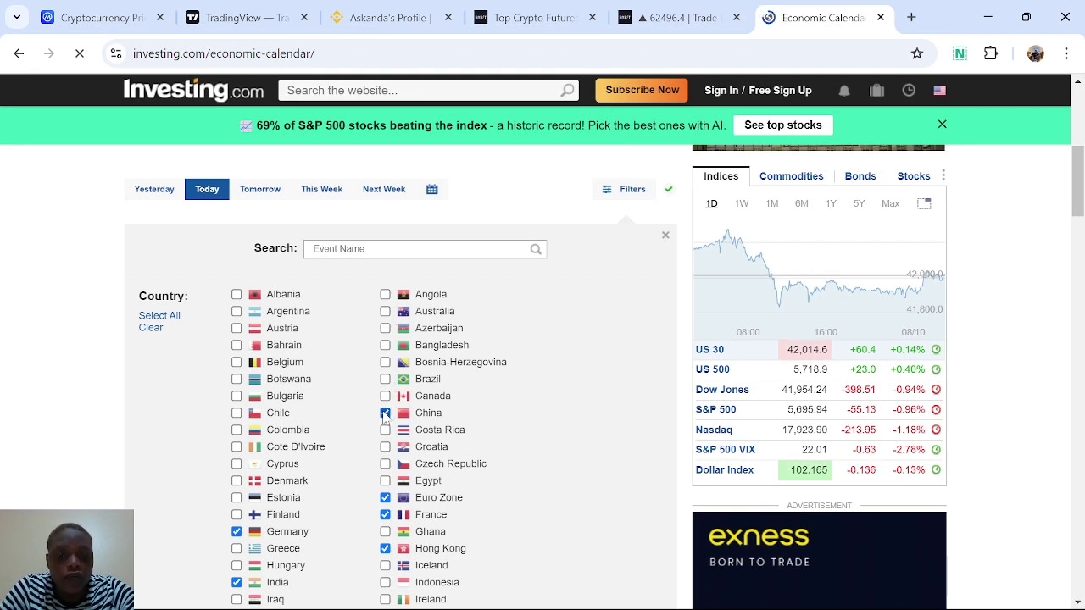
{"action": "left_click", "coordinate": [386, 412]}
{"action": "left_click", "coordinate": [386, 498]}
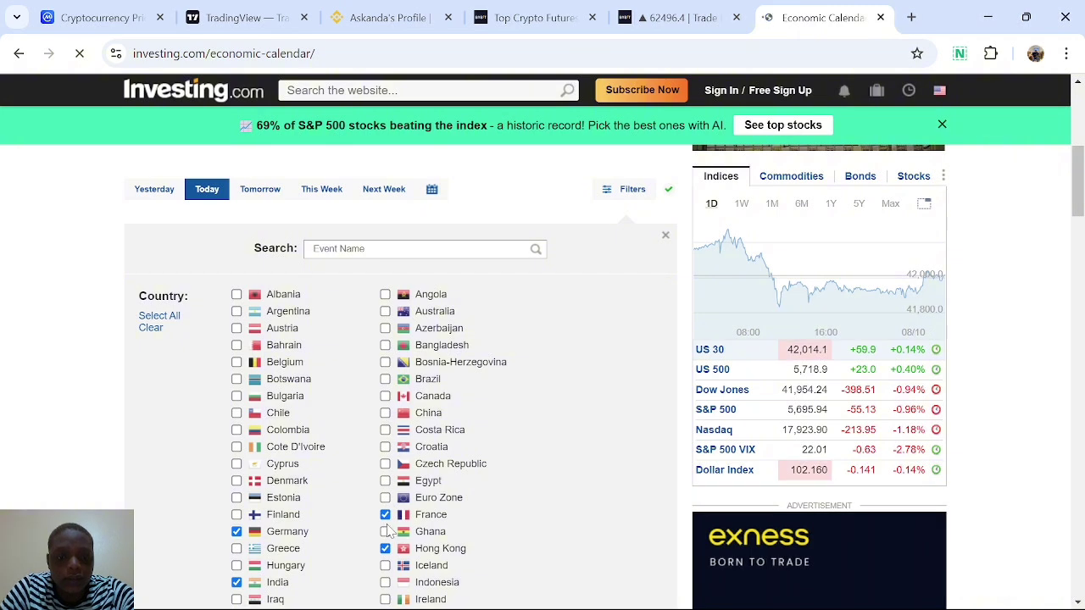
{"action": "left_click", "coordinate": [386, 514]}
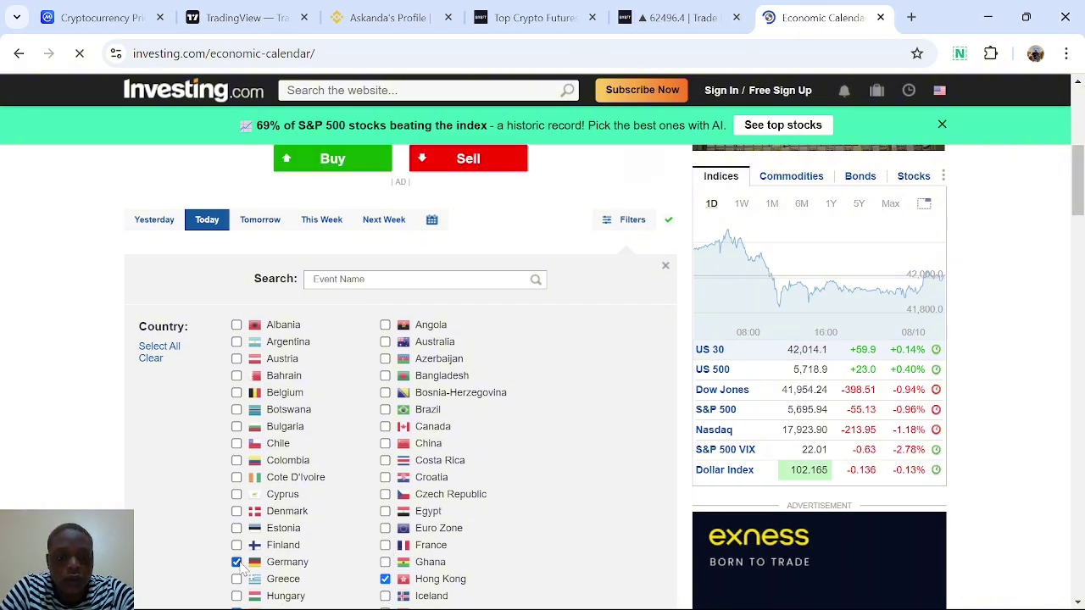
{"action": "left_click", "coordinate": [236, 562]}
{"action": "left_click", "coordinate": [386, 580]}
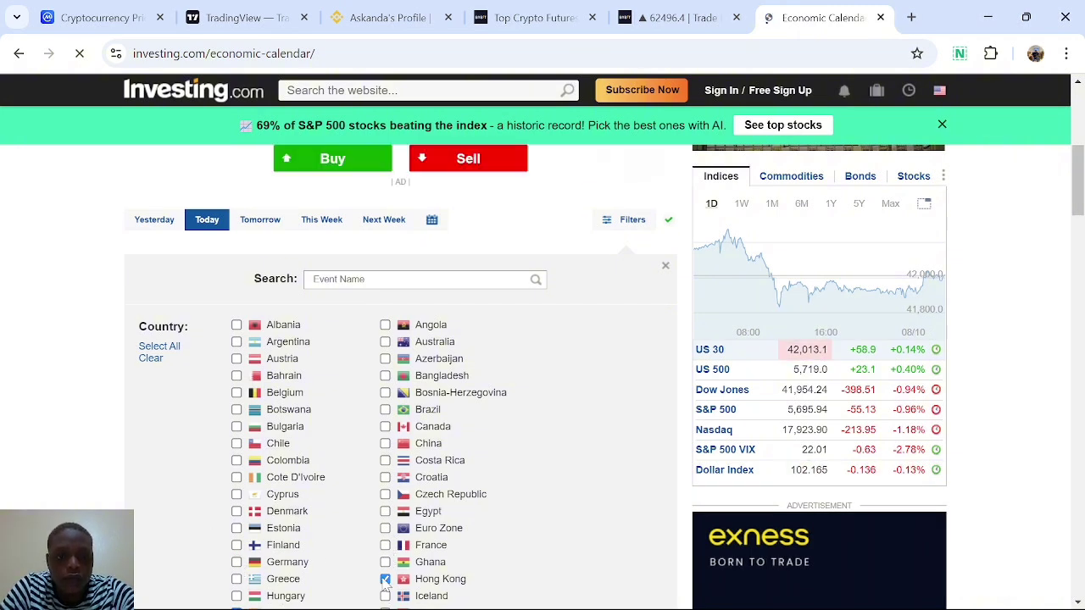
Untick India, Japan, Italy and New Zealand in the country filter.
{"action": "scroll", "coordinate": [413, 553], "scroll_direction": "down", "scroll_amount": 5}
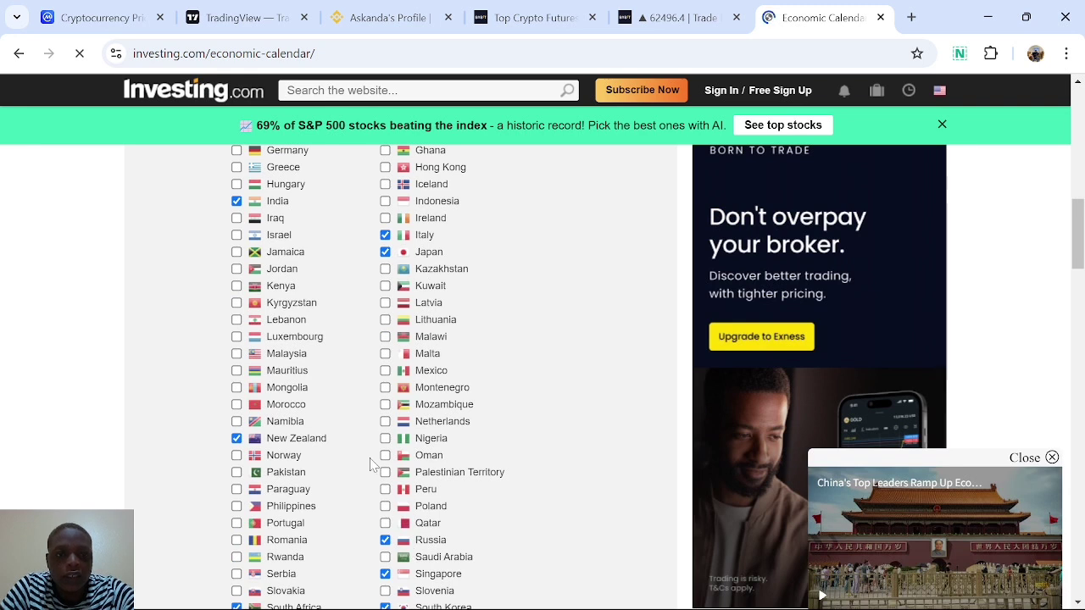
{"action": "left_click", "coordinate": [236, 200]}
{"action": "left_click", "coordinate": [237, 202]}
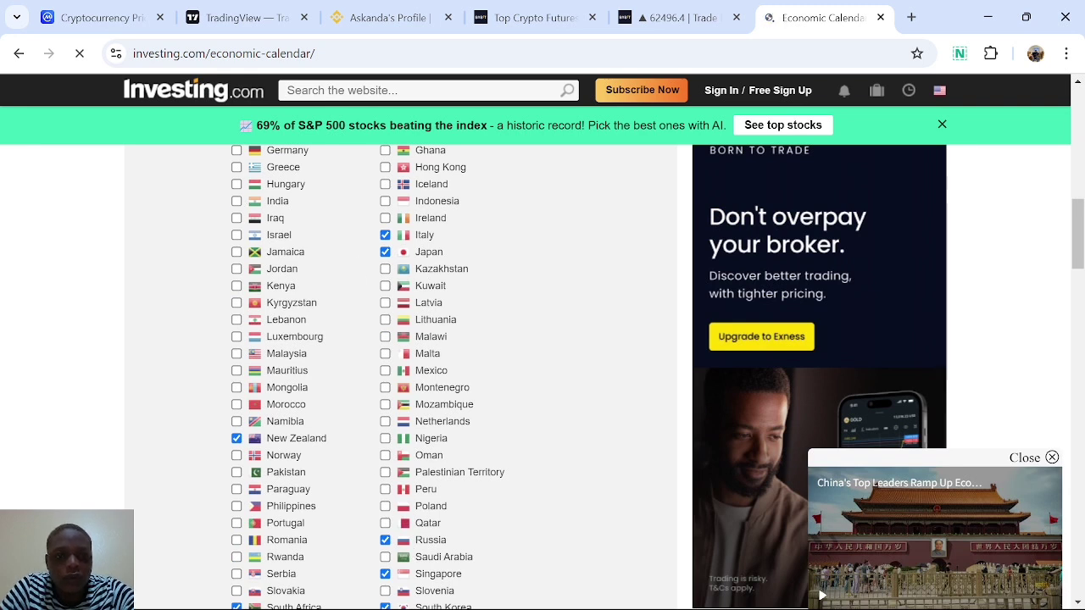
{"action": "left_click", "coordinate": [386, 252]}
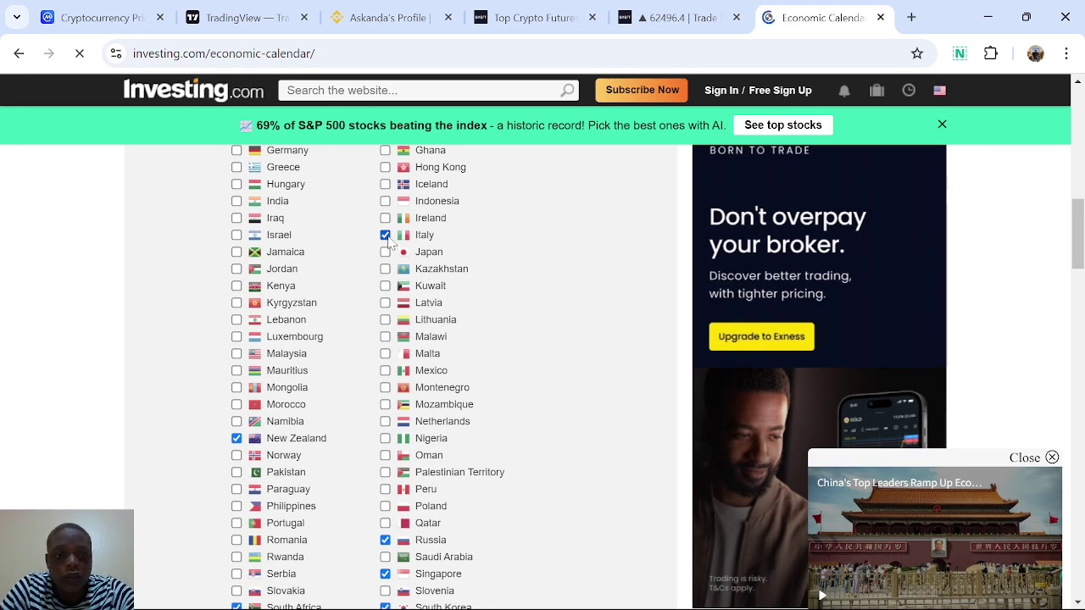
{"action": "left_click", "coordinate": [386, 235]}
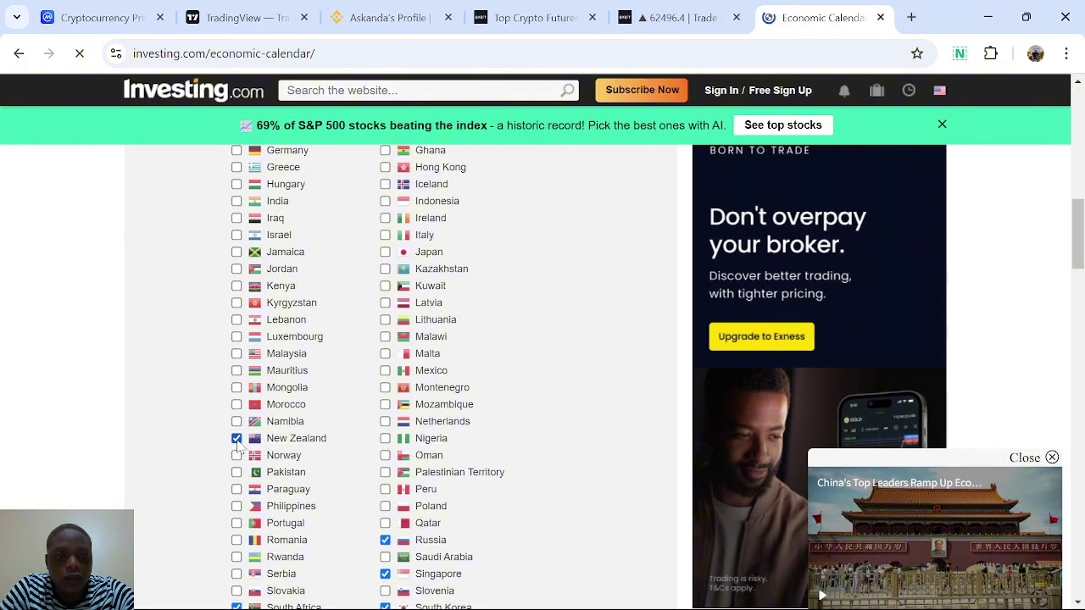
{"action": "left_click", "coordinate": [236, 439]}
Untick Russia, Singapore, South Africa, Spain, Switzerland and United Kingdom, keep three-star importance, and apply.
{"action": "scroll", "coordinate": [303, 479], "scroll_direction": "down", "scroll_amount": 3}
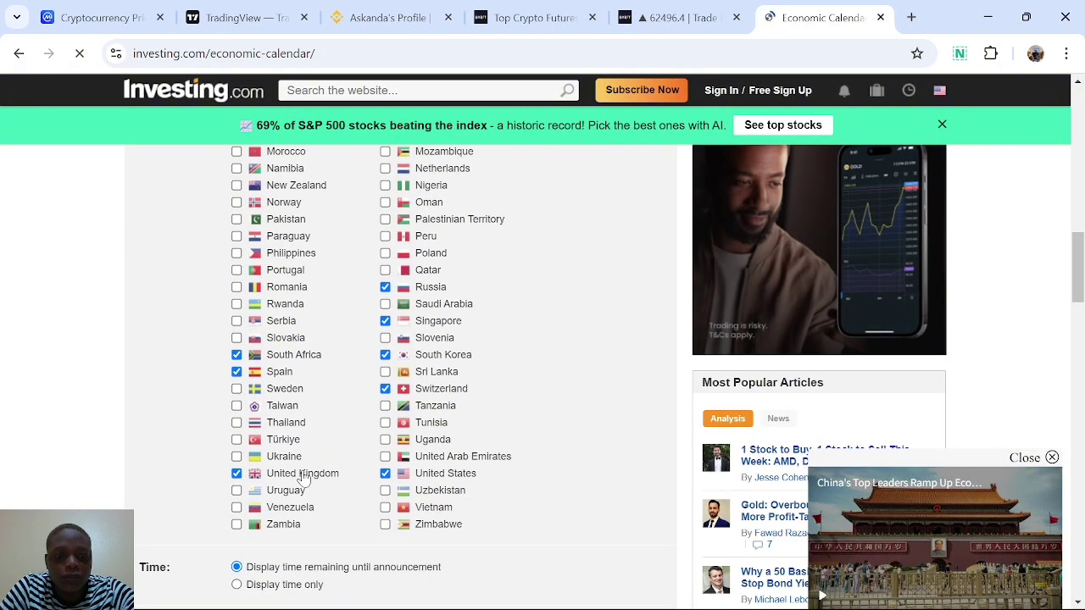
{"action": "left_click", "coordinate": [386, 288]}
{"action": "left_click", "coordinate": [385, 321]}
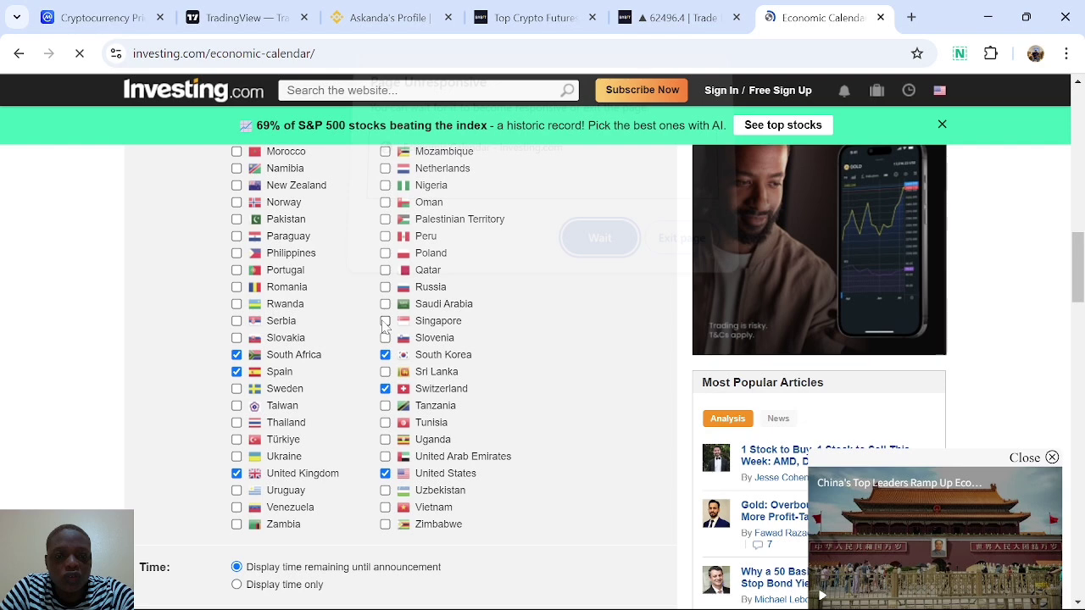
{"action": "left_click", "coordinate": [239, 357]}
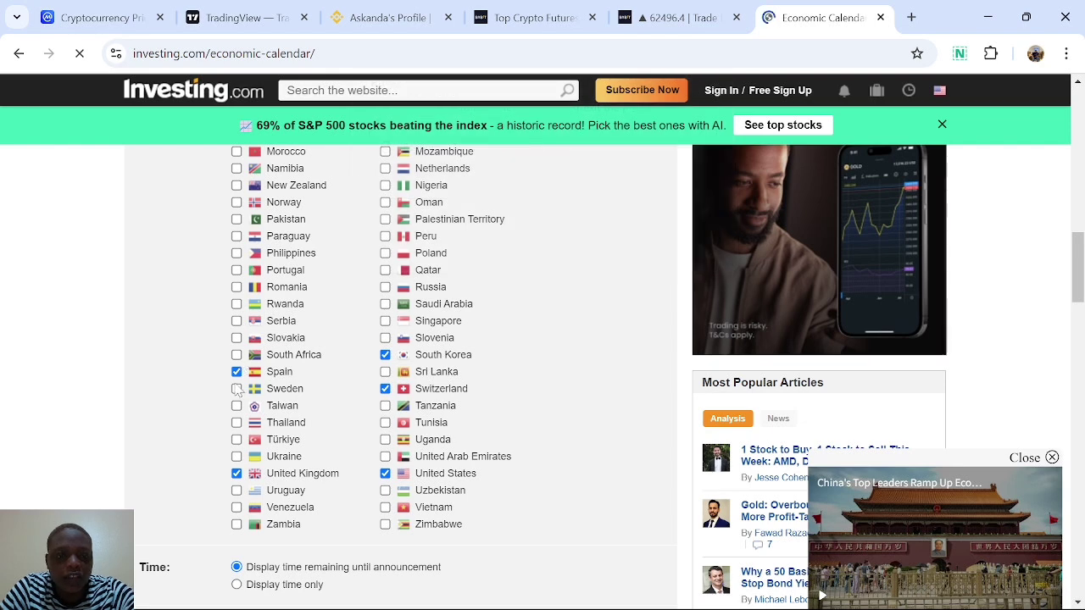
{"action": "left_click", "coordinate": [237, 372]}
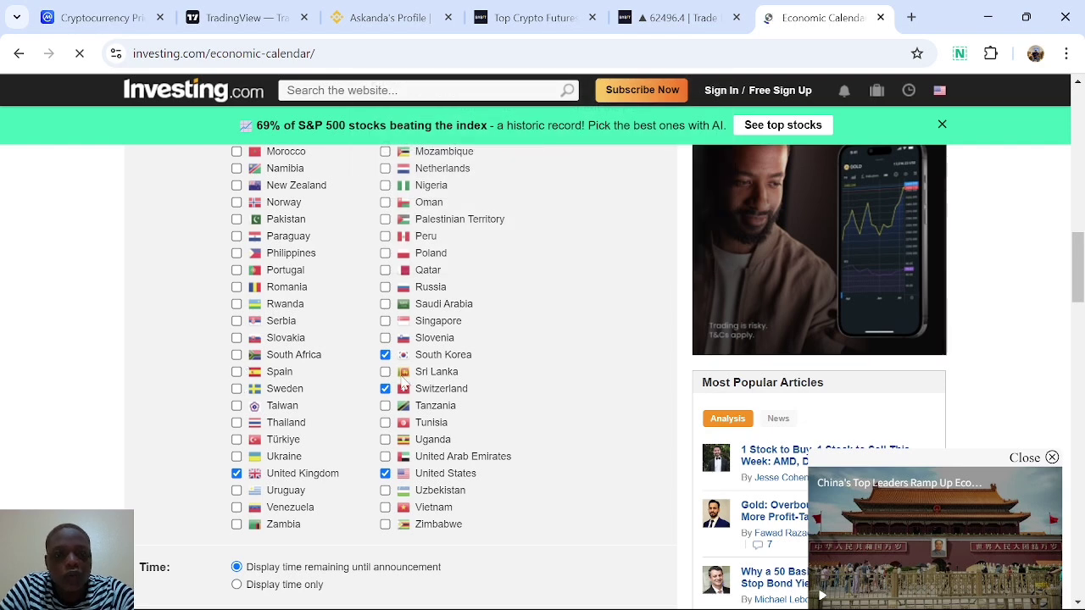
{"action": "left_click", "coordinate": [385, 388]}
{"action": "left_click", "coordinate": [236, 473]}
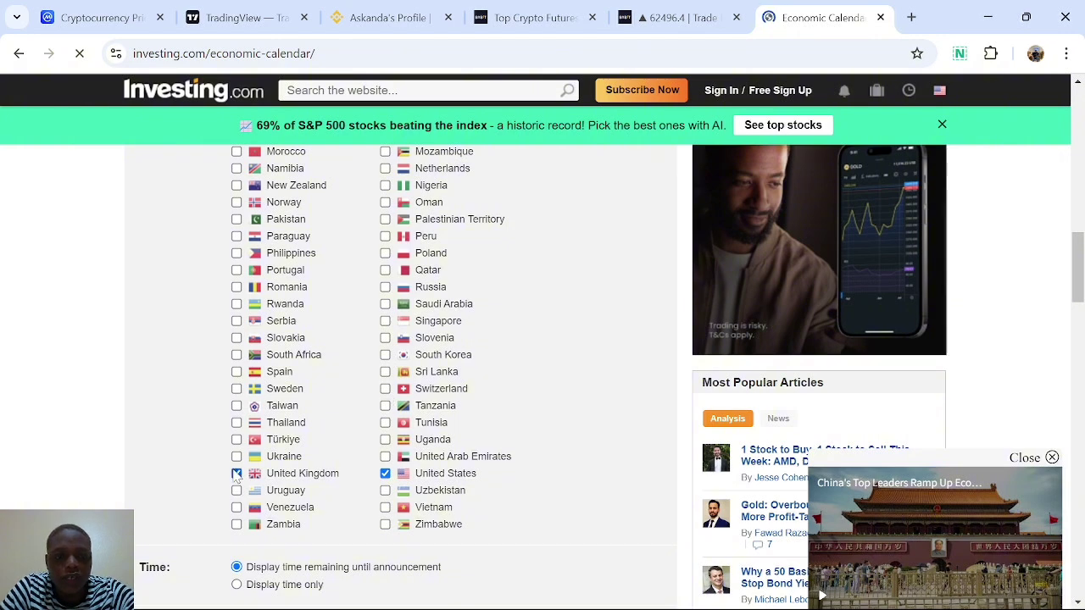
{"action": "scroll", "coordinate": [324, 521], "scroll_direction": "down", "scroll_amount": 3}
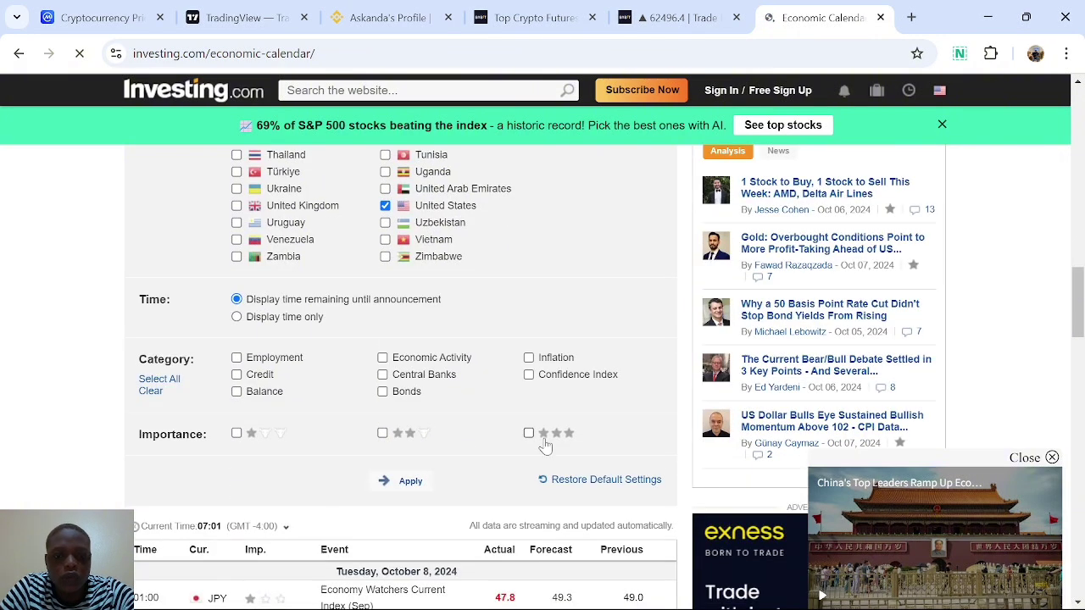
{"action": "left_click", "coordinate": [529, 434]}
{"action": "left_click", "coordinate": [405, 487]}
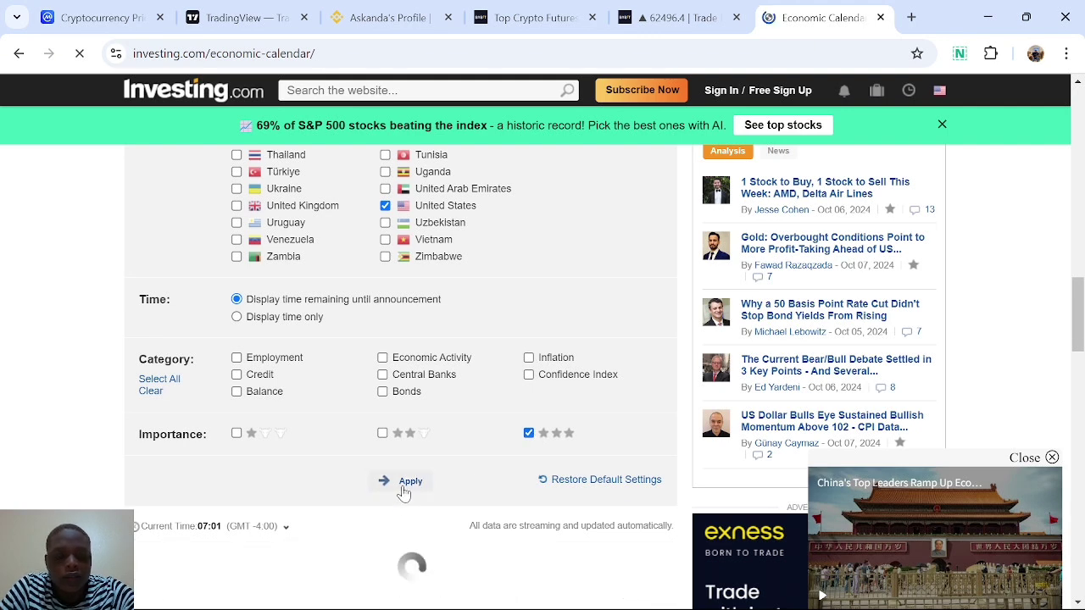
Scroll the filtered calendar down and back up to see today's 'No Events Scheduled' result.
{"action": "scroll", "coordinate": [405, 493], "scroll_direction": "down", "scroll_amount": 2}
{"action": "scroll", "coordinate": [404, 493], "scroll_direction": "down", "scroll_amount": 1}
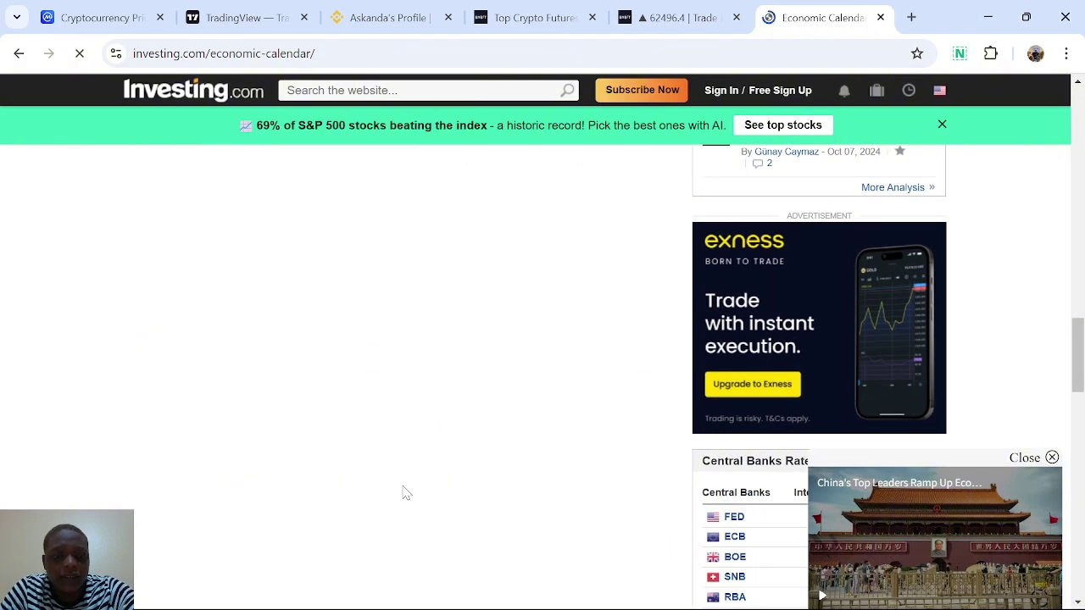
{"action": "scroll", "coordinate": [404, 493], "scroll_direction": "down", "scroll_amount": 3}
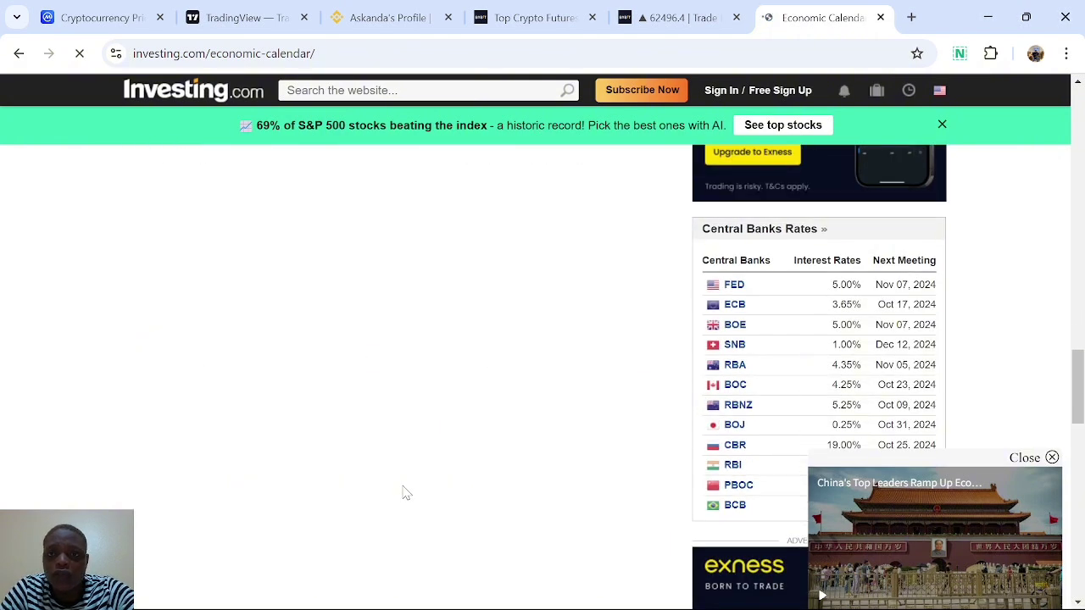
{"action": "scroll", "coordinate": [404, 493], "scroll_direction": "up", "scroll_amount": 5}
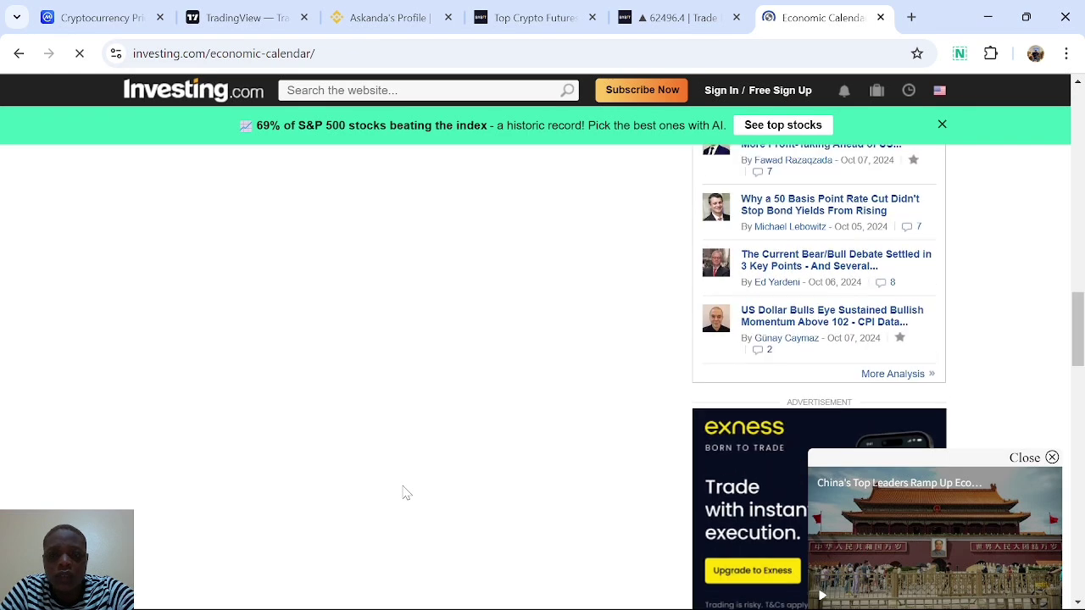
{"action": "scroll", "coordinate": [405, 493], "scroll_direction": "up", "scroll_amount": 5}
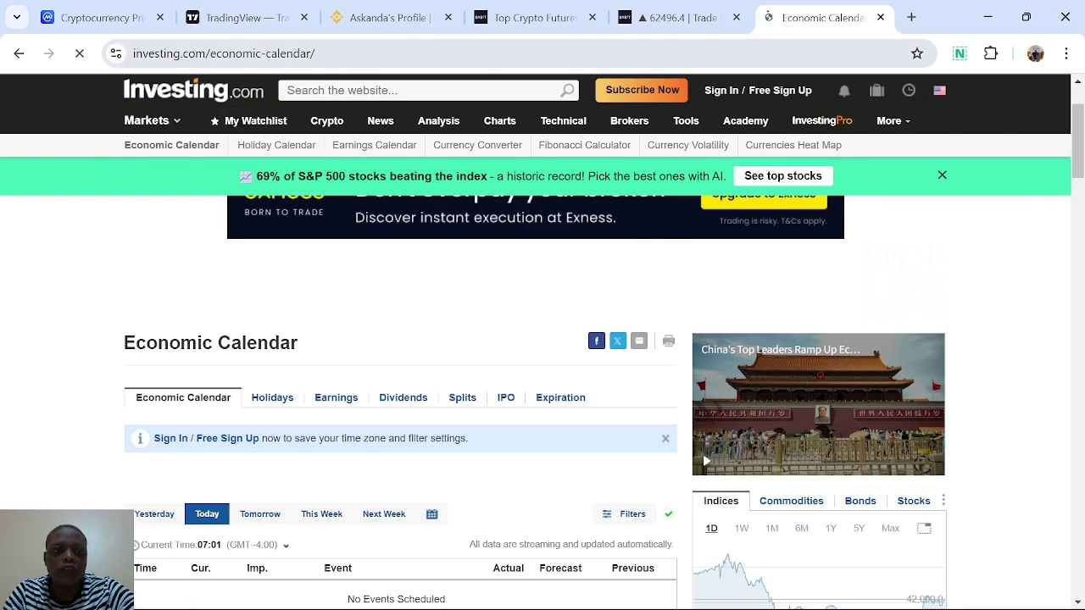
Search Google for 'trading session' and expand 'What are the 4 trading sessions?'.
{"action": "left_click", "coordinate": [274, 56]}
{"action": "type", "text": "t"}
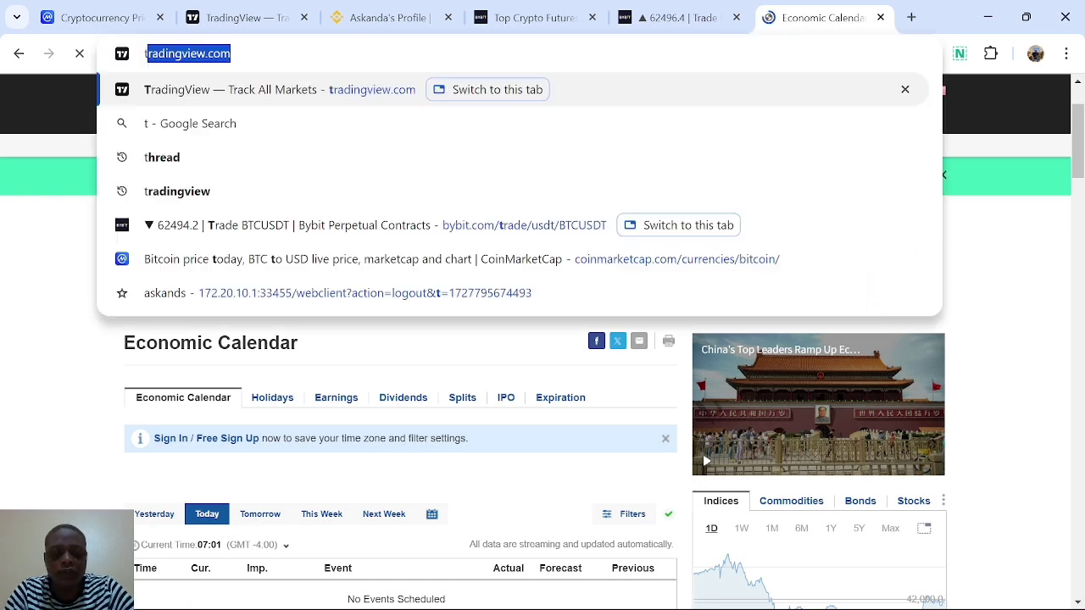
{"action": "type", "text": "rading"}
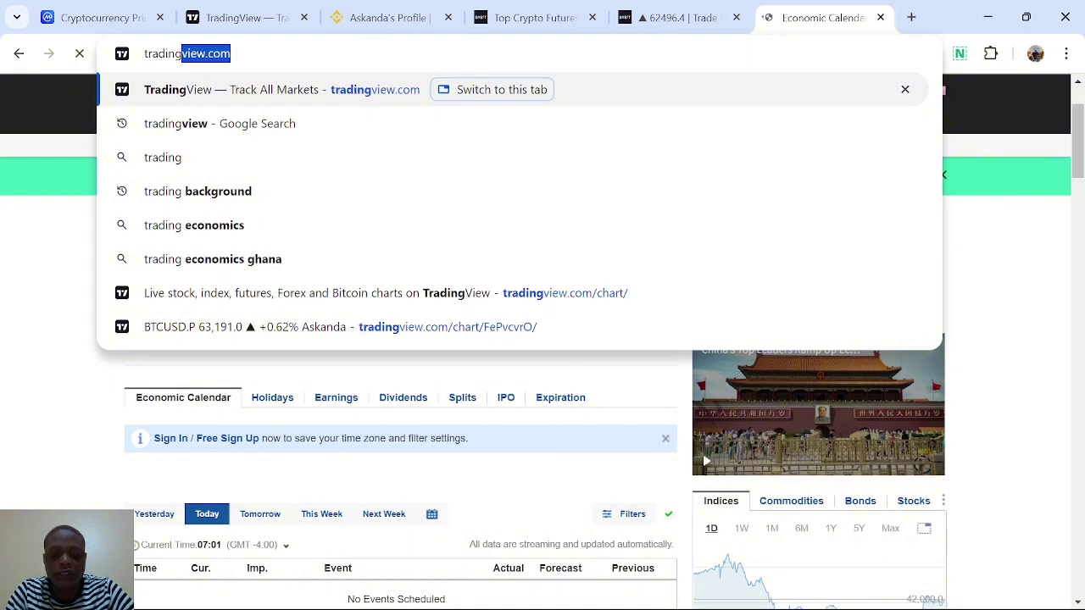
{"action": "type", "text": " sessio"}
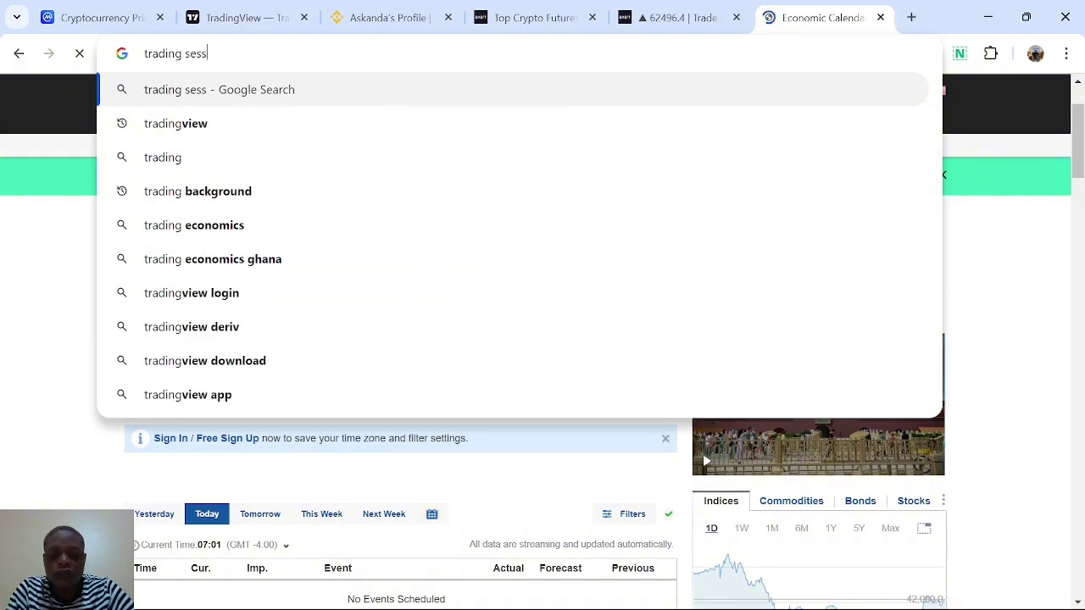
{"action": "type", "text": "n"}
{"action": "key", "text": "Return"}
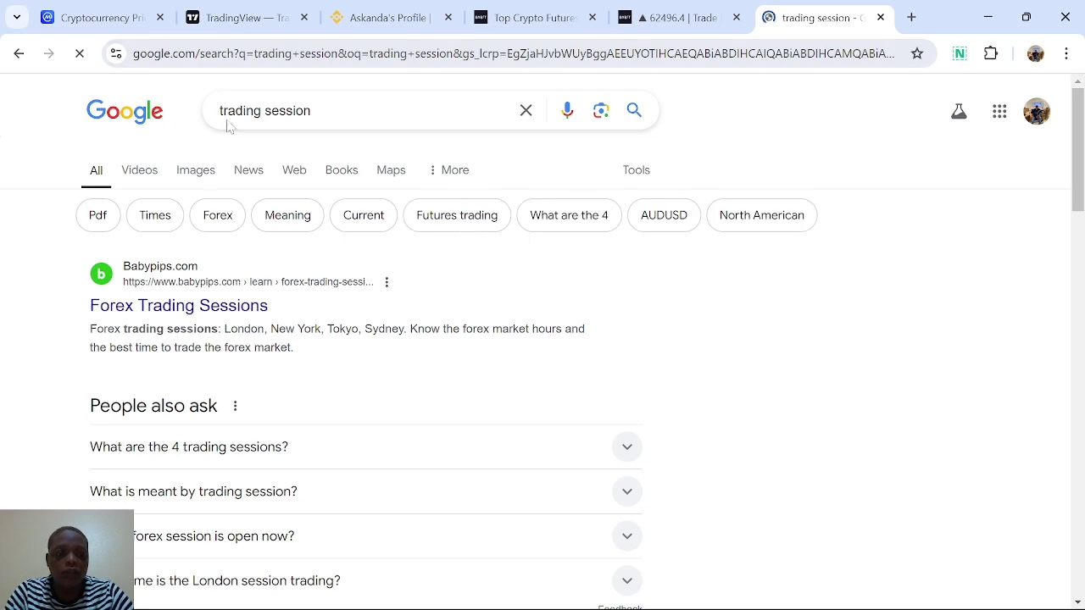
{"action": "left_click", "coordinate": [328, 463]}
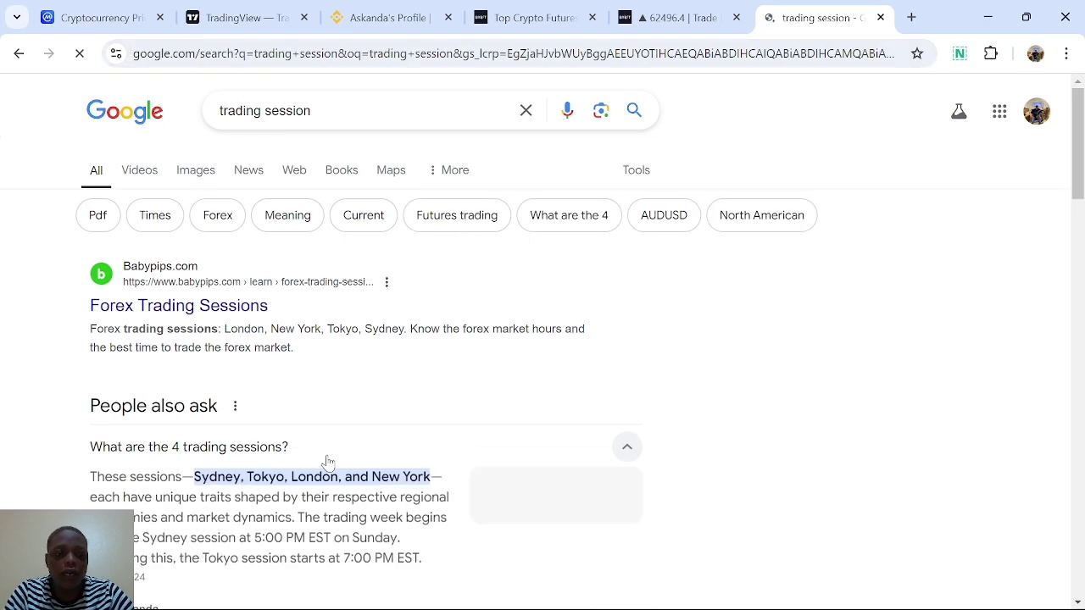
{"action": "scroll", "coordinate": [328, 462], "scroll_direction": "down", "scroll_amount": 2}
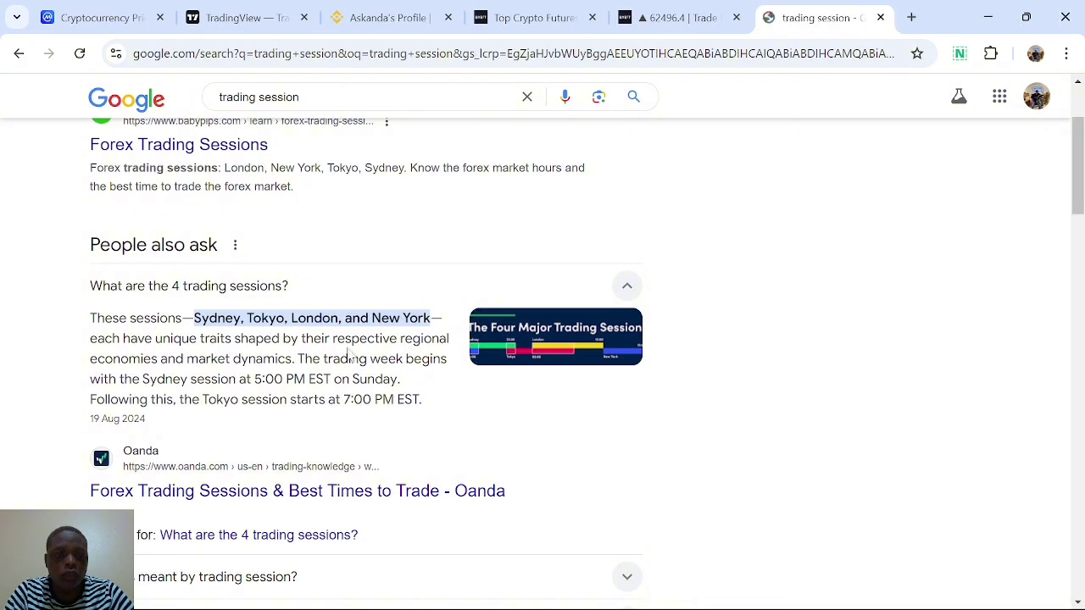
{"action": "scroll", "coordinate": [308, 389], "scroll_direction": "down", "scroll_amount": 8}
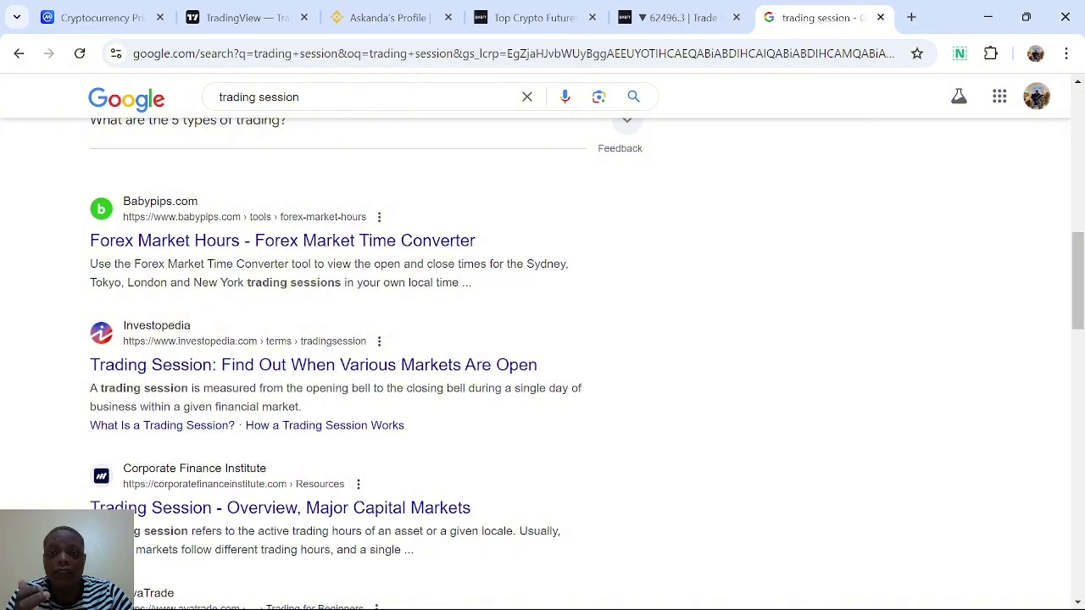
{"action": "scroll", "coordinate": [303, 387], "scroll_direction": "up", "scroll_amount": 10}
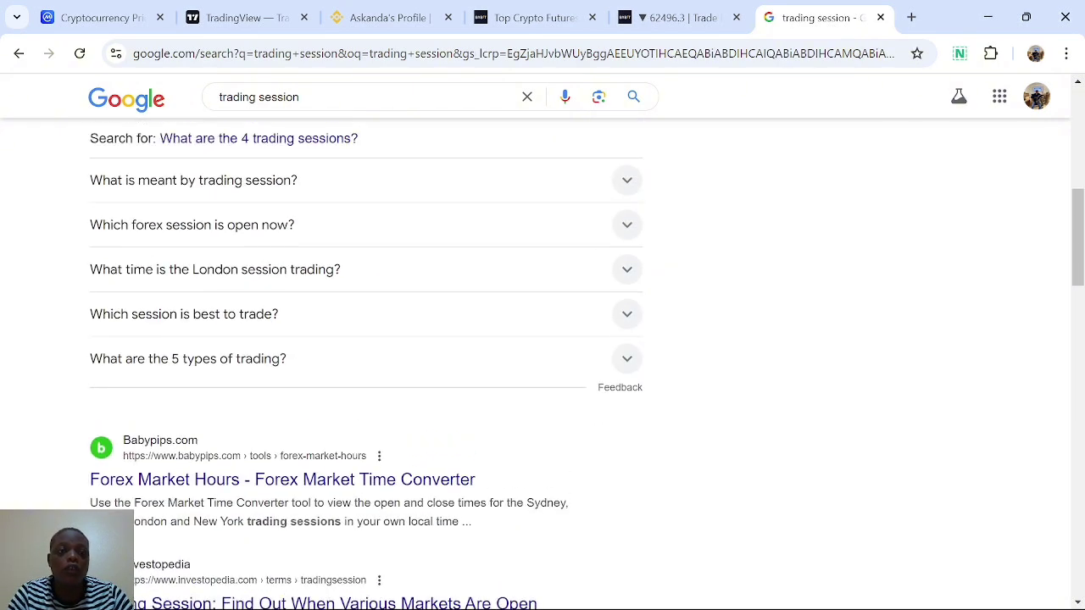
Switch to CoinMarketCap, close the search results tab, and reload the homepage with F5.
{"action": "left_click", "coordinate": [81, 19]}
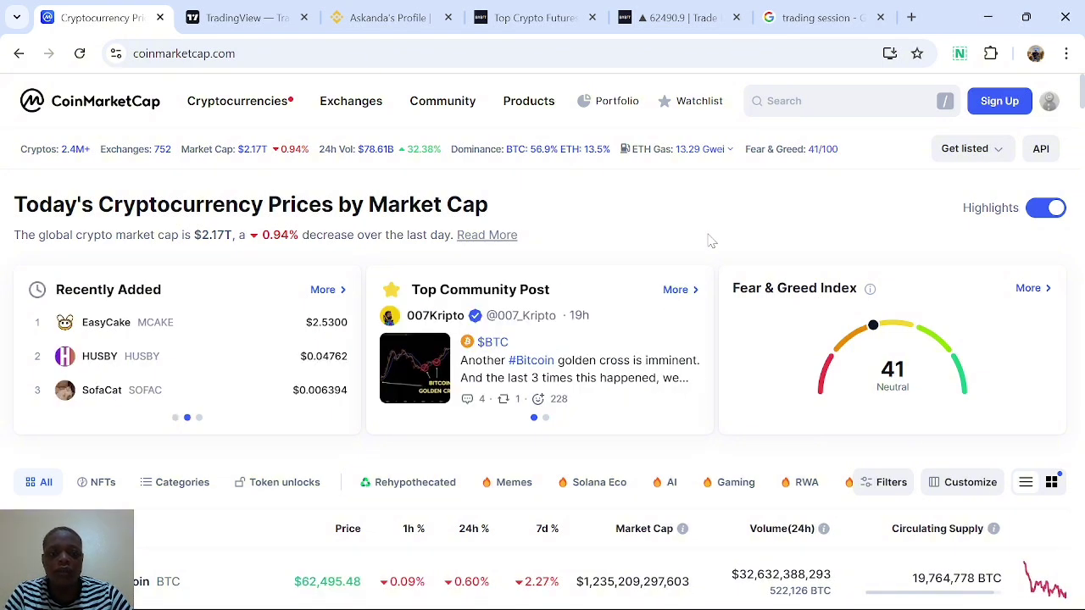
{"action": "scroll", "coordinate": [640, 384], "scroll_direction": "down", "scroll_amount": 2}
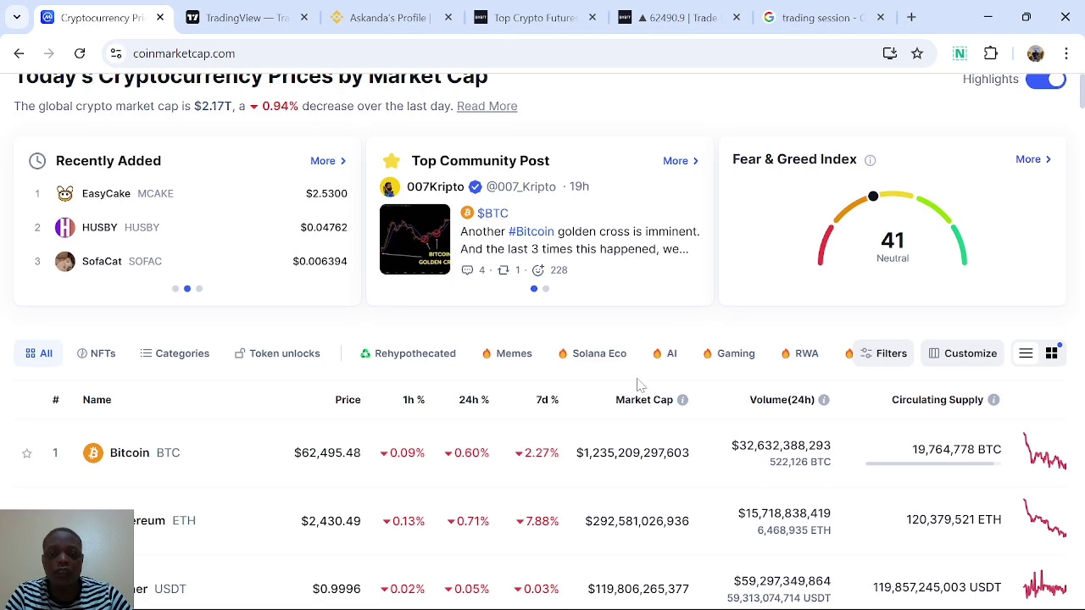
{"action": "scroll", "coordinate": [640, 384], "scroll_direction": "down", "scroll_amount": 1}
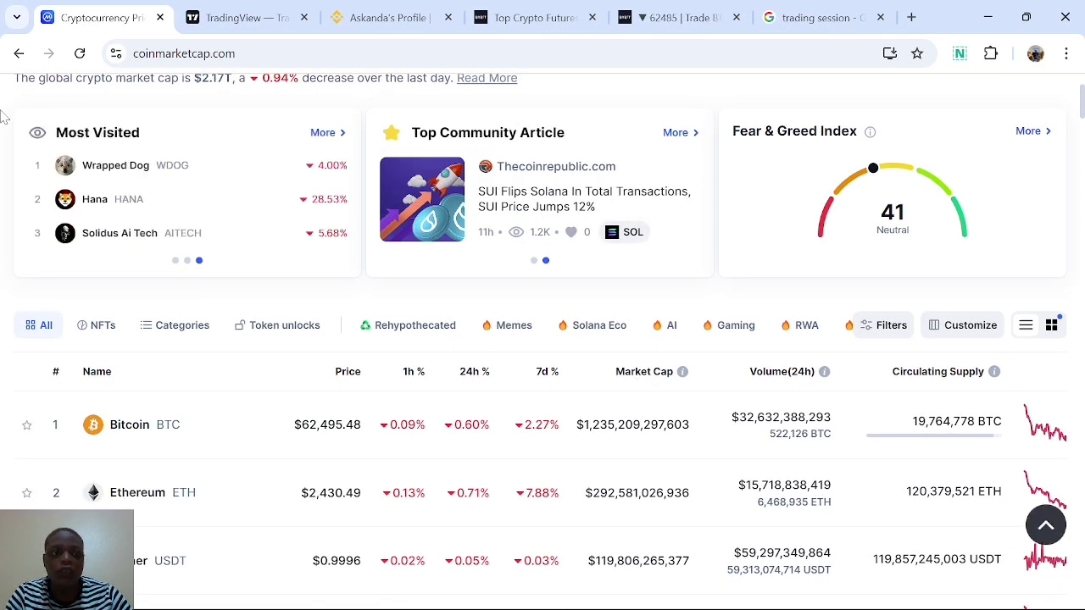
{"action": "scroll", "coordinate": [95, 216], "scroll_direction": "up", "scroll_amount": 3}
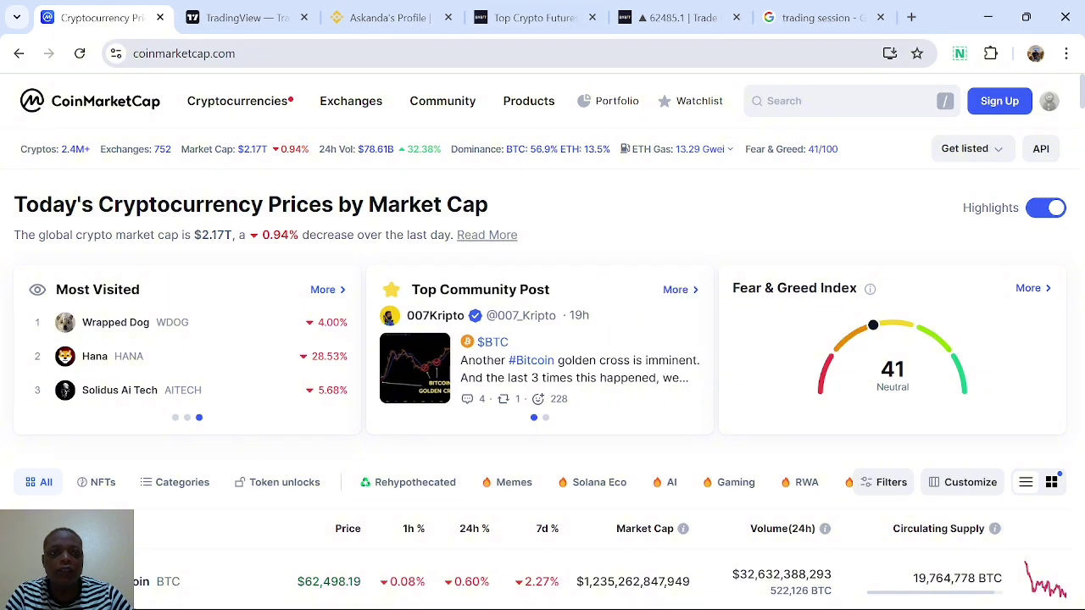
{"action": "left_click", "coordinate": [881, 19]}
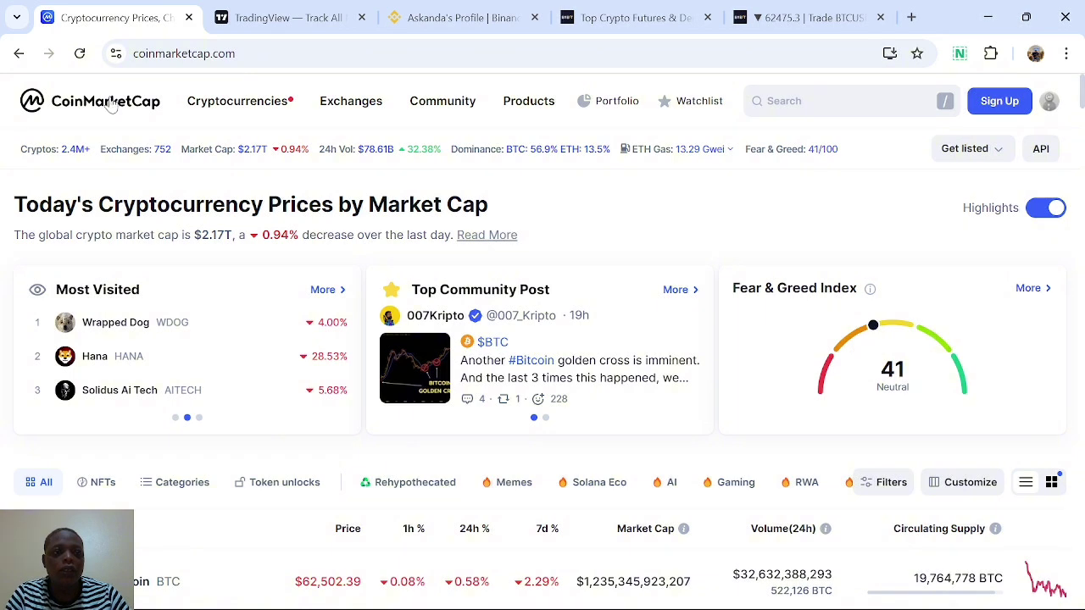
{"action": "key", "text": "F5"}
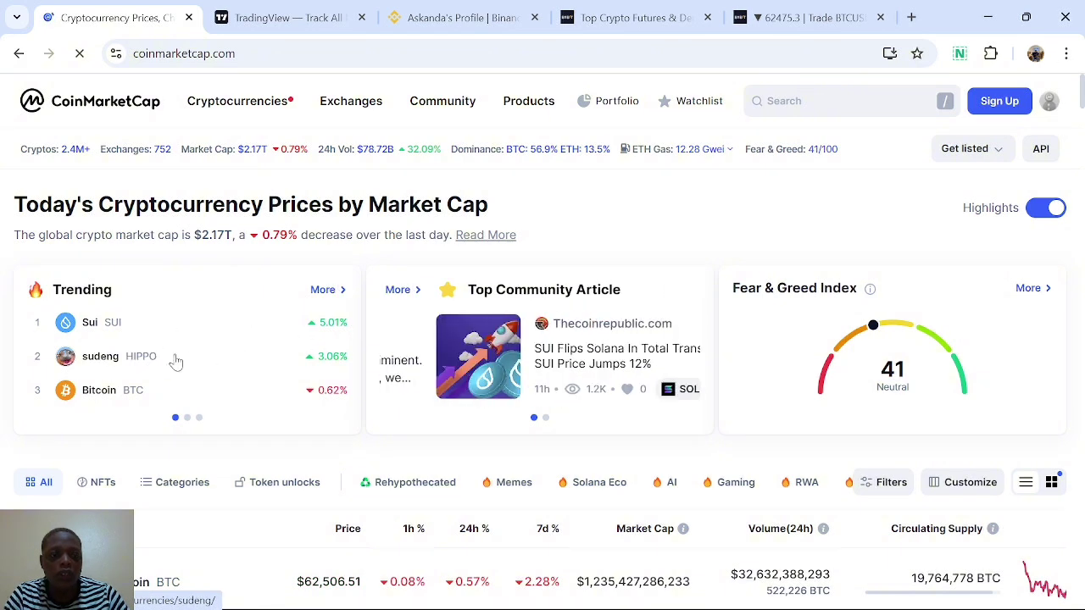
Open the full Trending coins ranking and scroll through the list.
{"action": "left_click", "coordinate": [337, 289]}
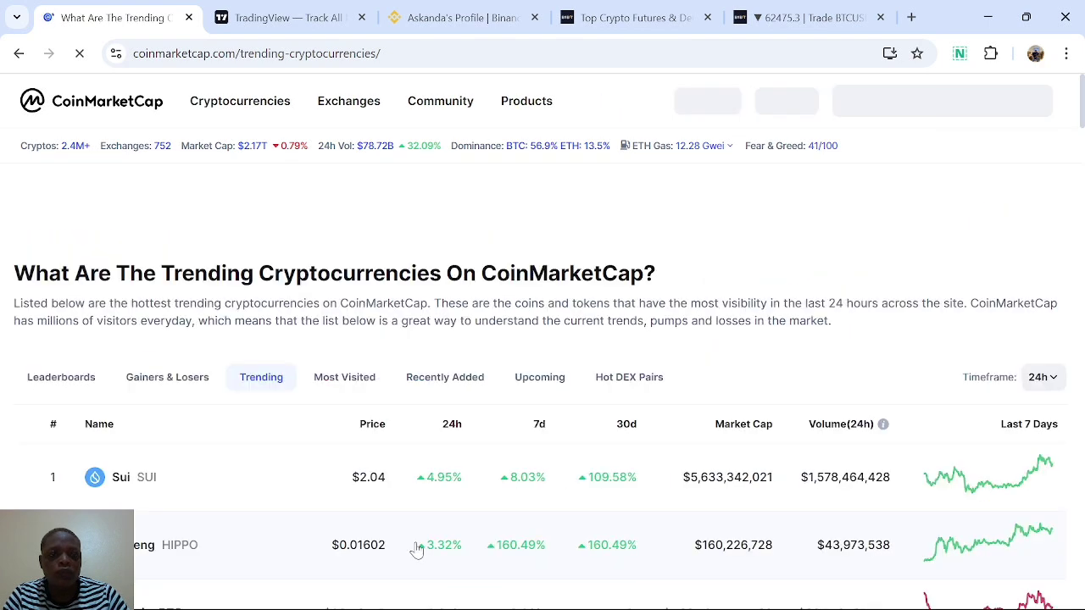
{"action": "scroll", "coordinate": [416, 551], "scroll_direction": "down", "scroll_amount": 1}
{"action": "scroll", "coordinate": [417, 551], "scroll_direction": "down", "scroll_amount": 3}
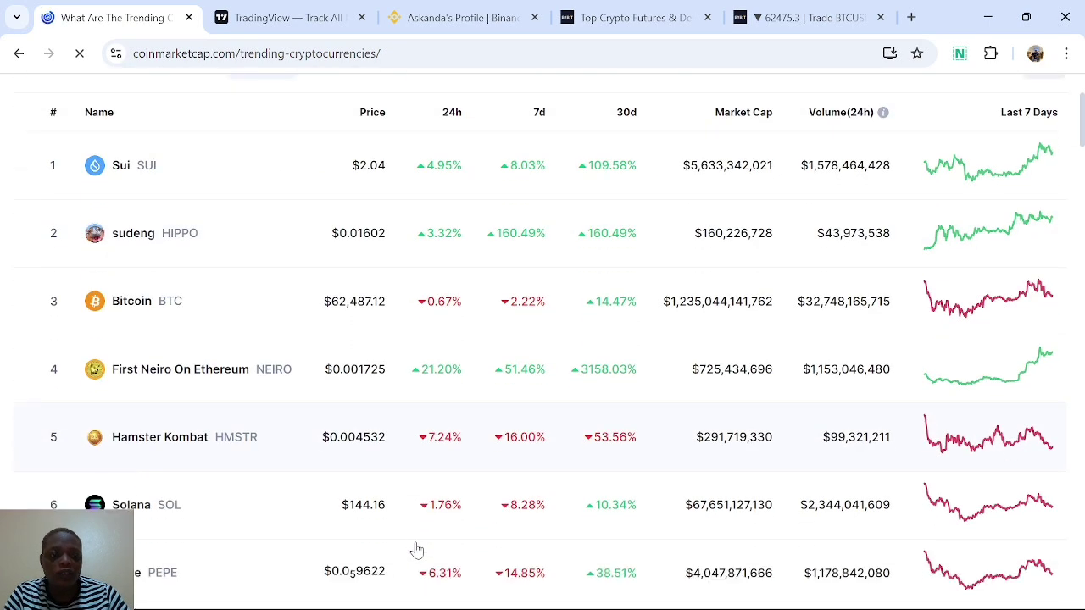
{"action": "scroll", "coordinate": [416, 551], "scroll_direction": "up", "scroll_amount": 1}
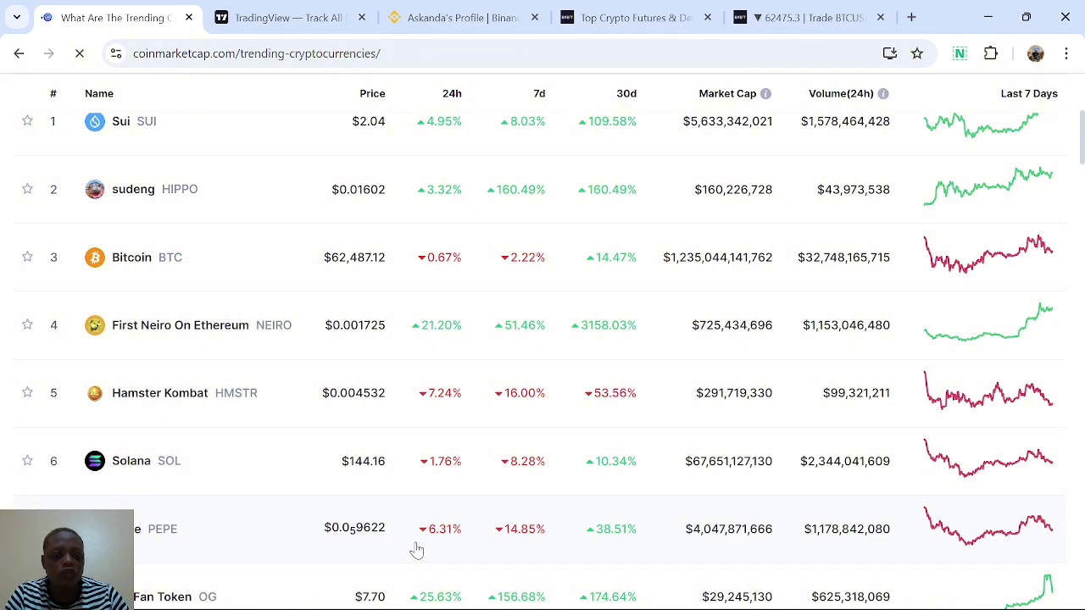
{"action": "scroll", "coordinate": [416, 551], "scroll_direction": "up", "scroll_amount": 5}
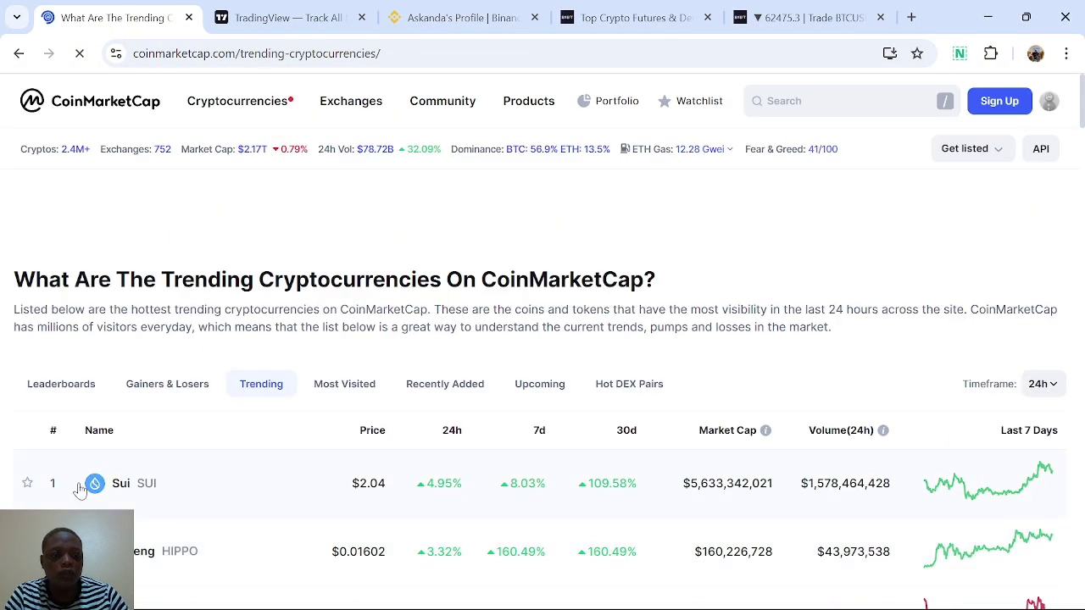
{"action": "scroll", "coordinate": [114, 500], "scroll_direction": "down", "scroll_amount": 3}
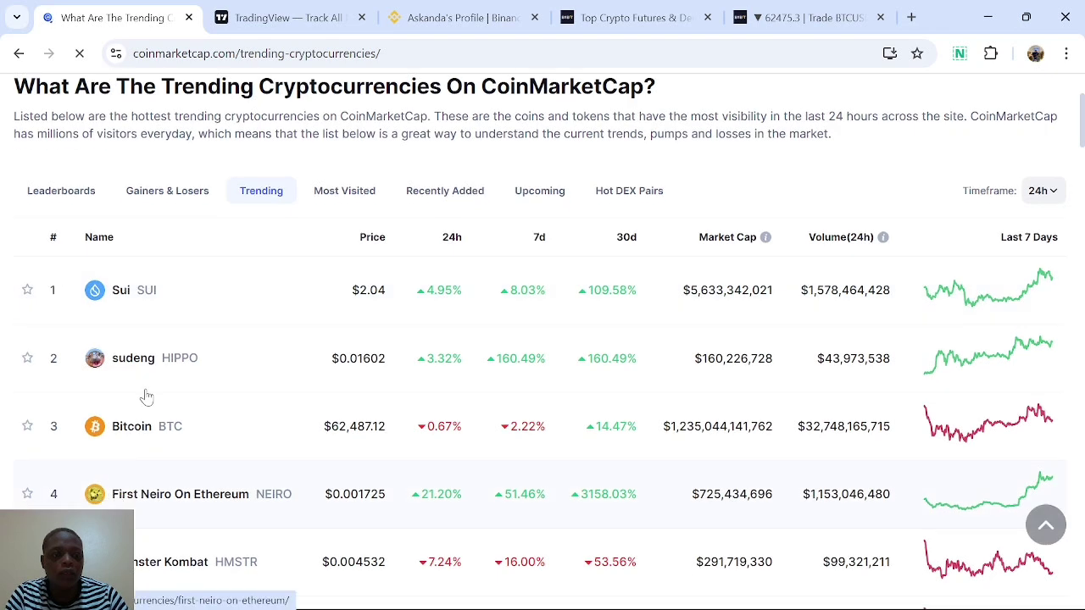
{"action": "scroll", "coordinate": [177, 468], "scroll_direction": "down", "scroll_amount": 2}
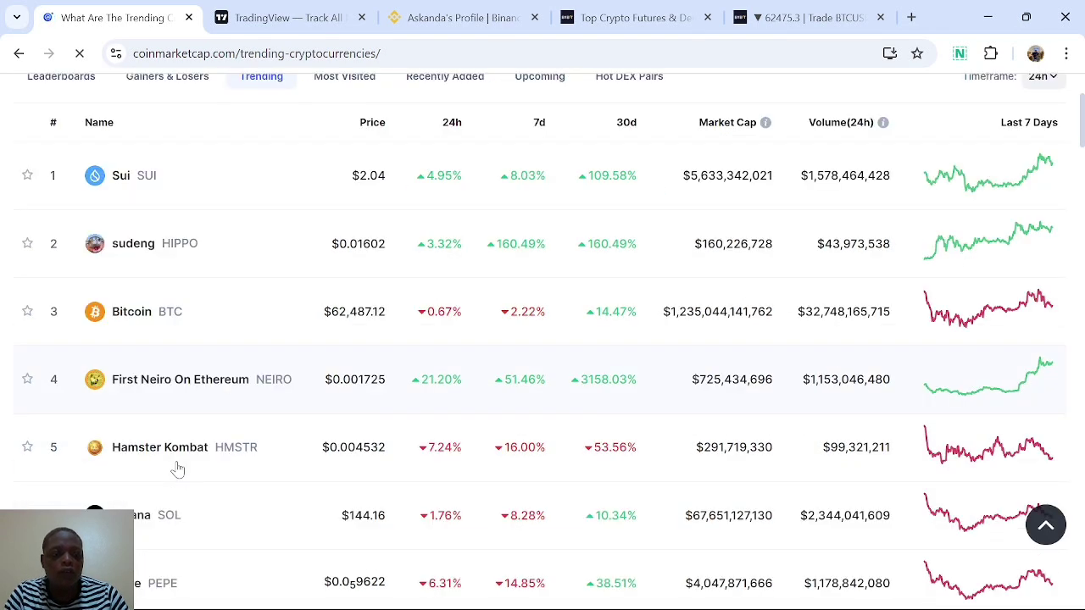
{"action": "scroll", "coordinate": [177, 467], "scroll_direction": "down", "scroll_amount": 1}
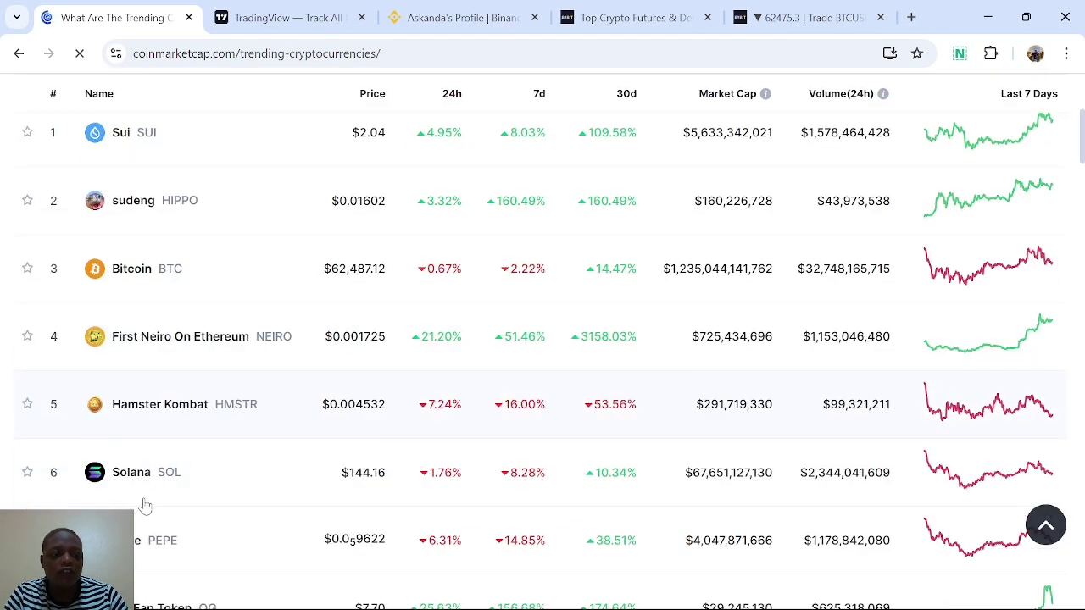
{"action": "scroll", "coordinate": [144, 504], "scroll_direction": "down", "scroll_amount": 2}
{"action": "scroll", "coordinate": [144, 504], "scroll_direction": "down", "scroll_amount": 1}
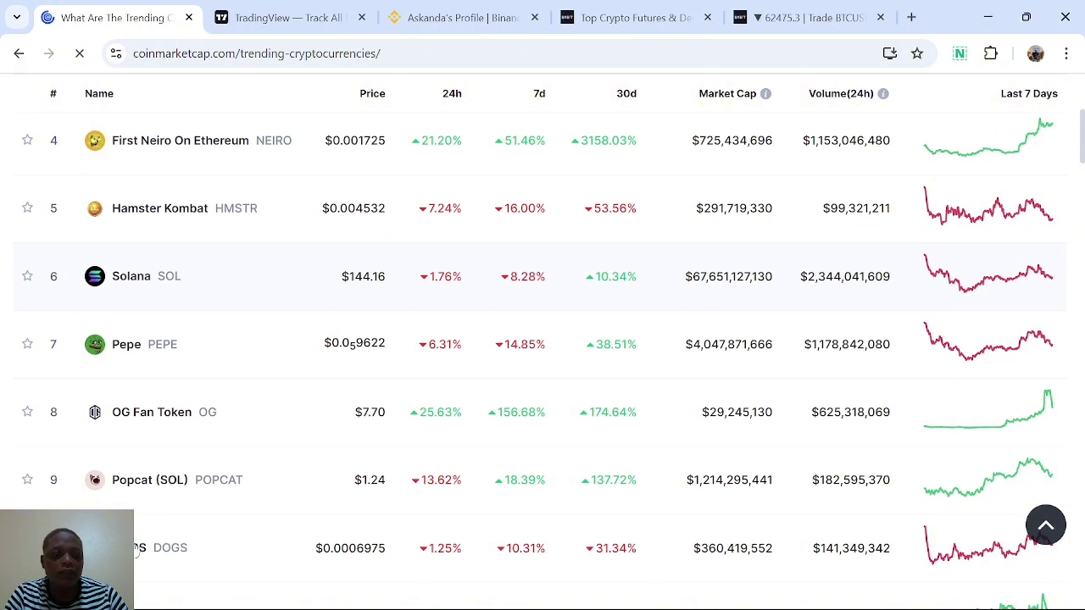
{"action": "scroll", "coordinate": [144, 543], "scroll_direction": "down", "scroll_amount": 2}
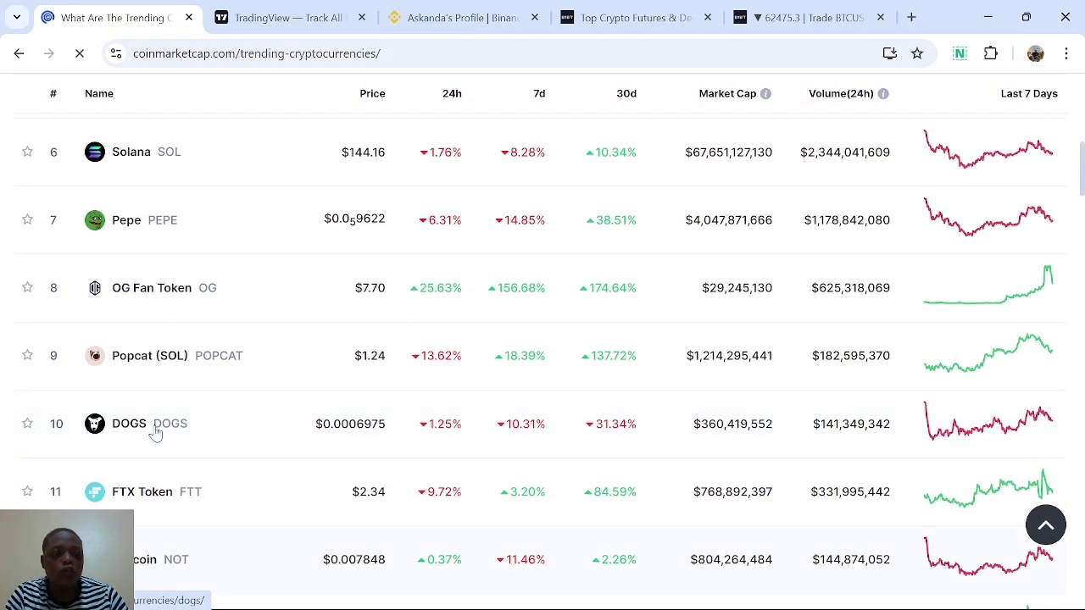
{"action": "scroll", "coordinate": [155, 433], "scroll_direction": "up", "scroll_amount": 3}
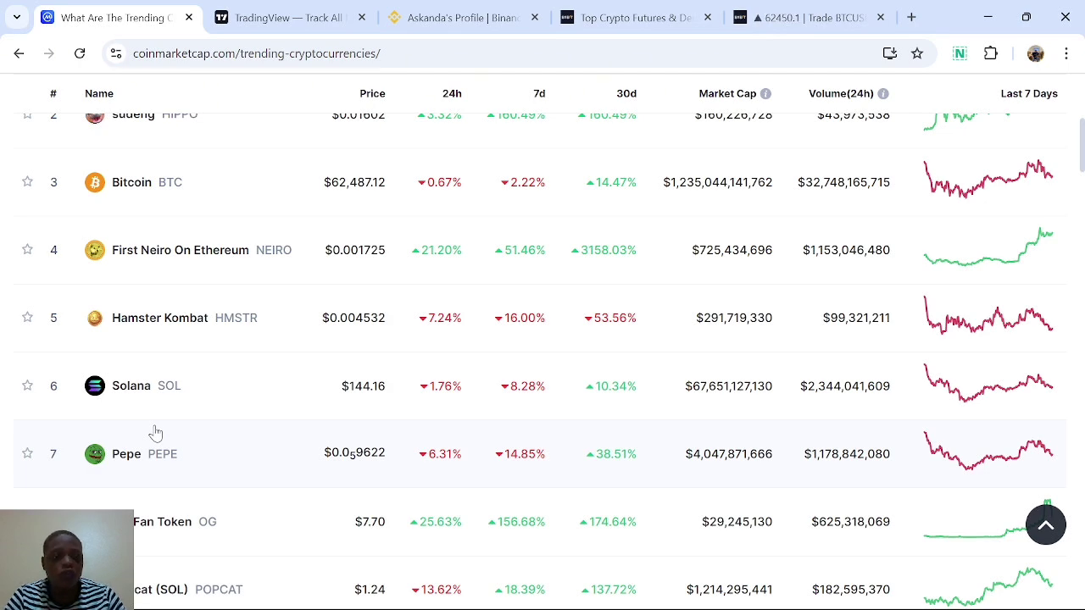
{"action": "scroll", "coordinate": [155, 434], "scroll_direction": "up", "scroll_amount": 4}
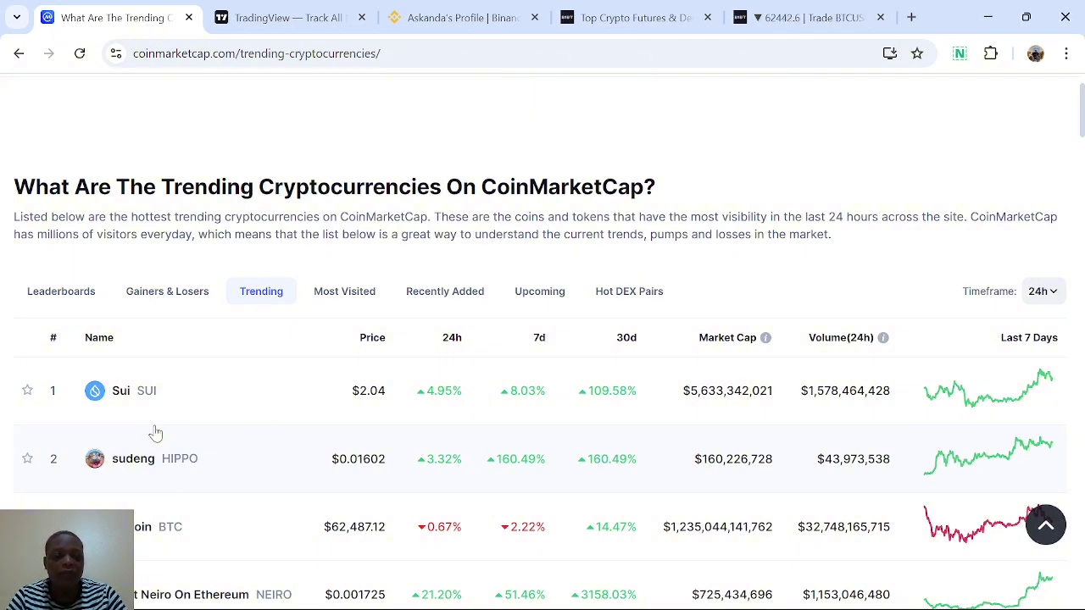
Find DOGS, number 10 on the trending list, and open its coin page.
{"action": "scroll", "coordinate": [155, 433], "scroll_direction": "down", "scroll_amount": 3}
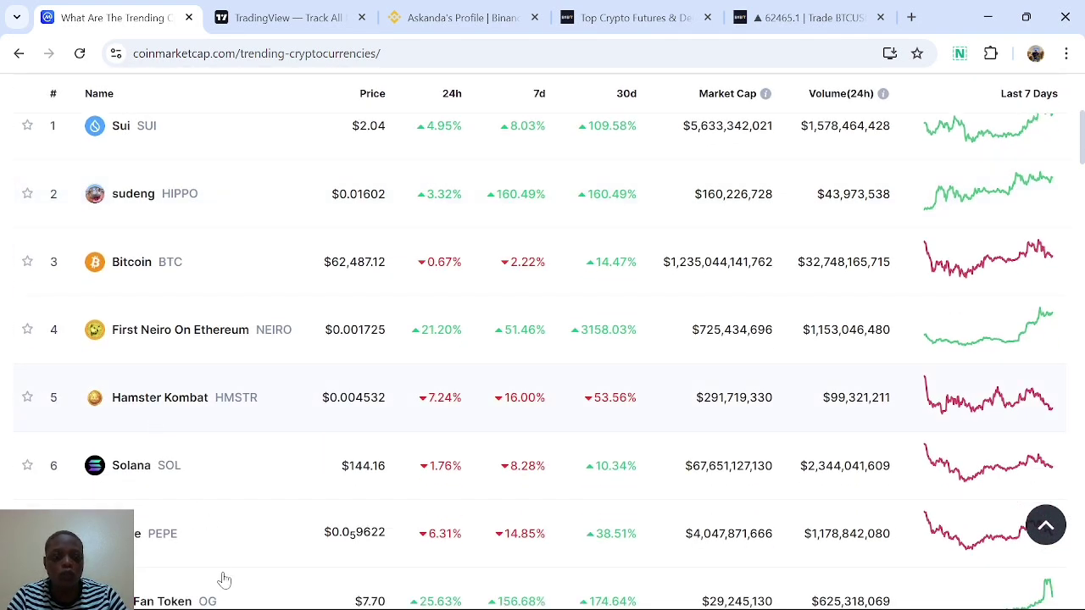
{"action": "scroll", "coordinate": [428, 458], "scroll_direction": "down", "scroll_amount": 2}
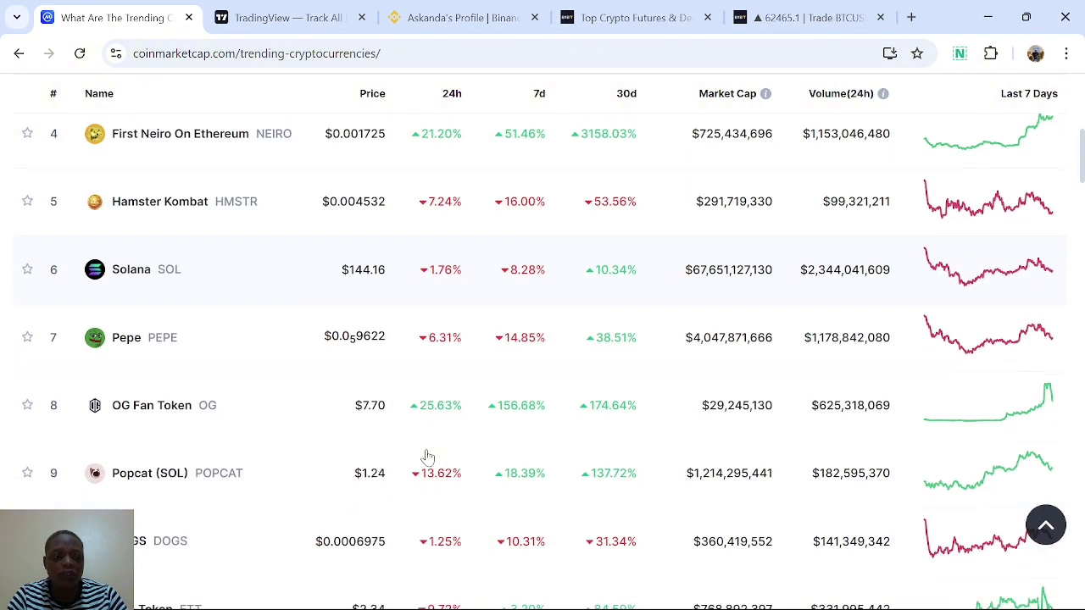
{"action": "scroll", "coordinate": [428, 458], "scroll_direction": "up", "scroll_amount": 3}
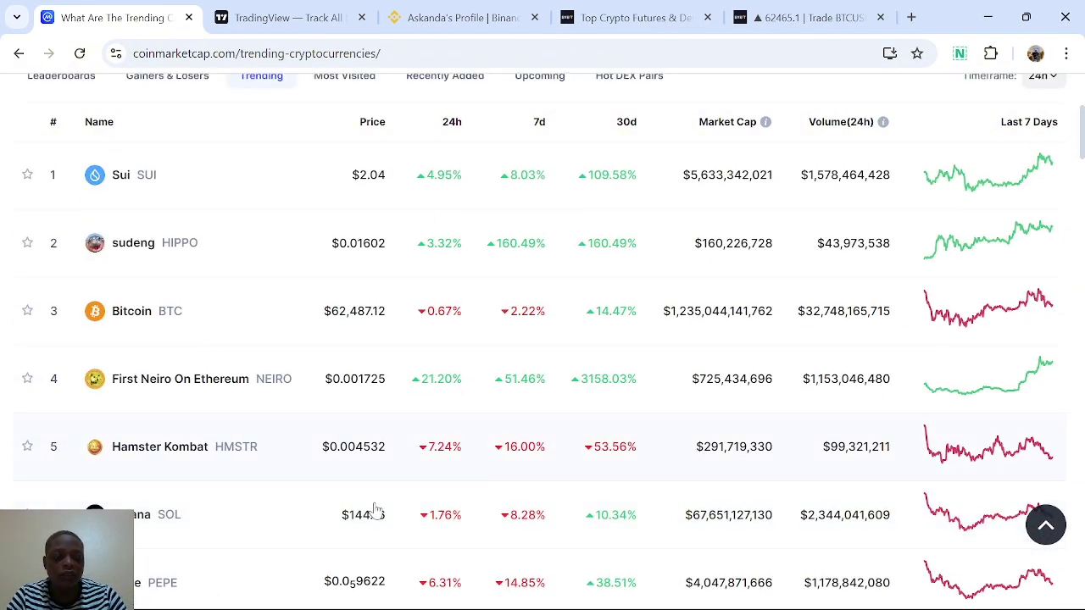
{"action": "scroll", "coordinate": [388, 516], "scroll_direction": "down", "scroll_amount": 2}
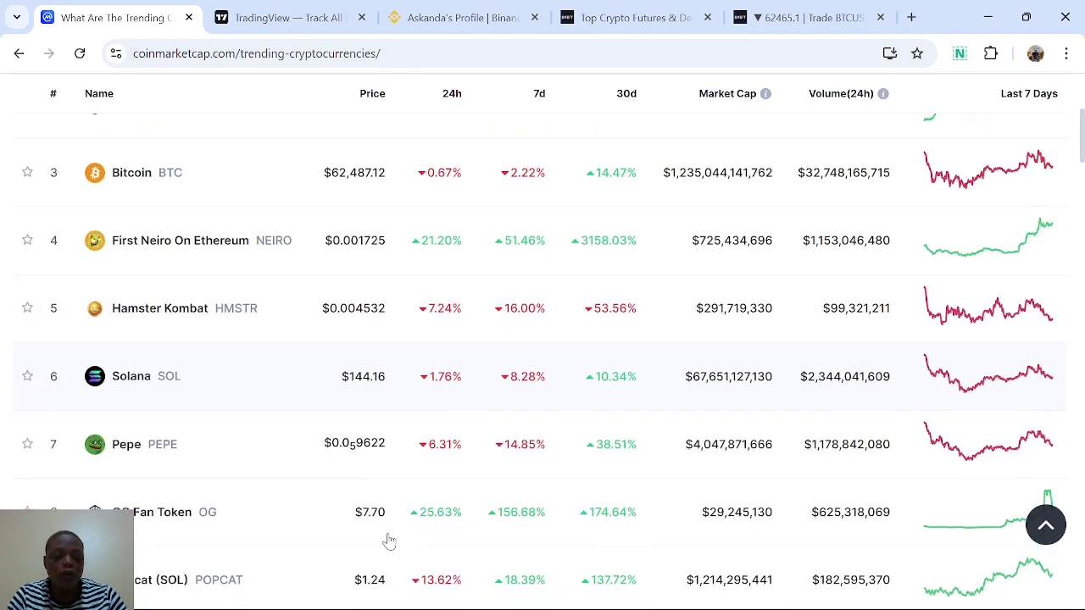
{"action": "scroll", "coordinate": [387, 540], "scroll_direction": "down", "scroll_amount": 1}
{"action": "scroll", "coordinate": [387, 540], "scroll_direction": "up", "scroll_amount": 1}
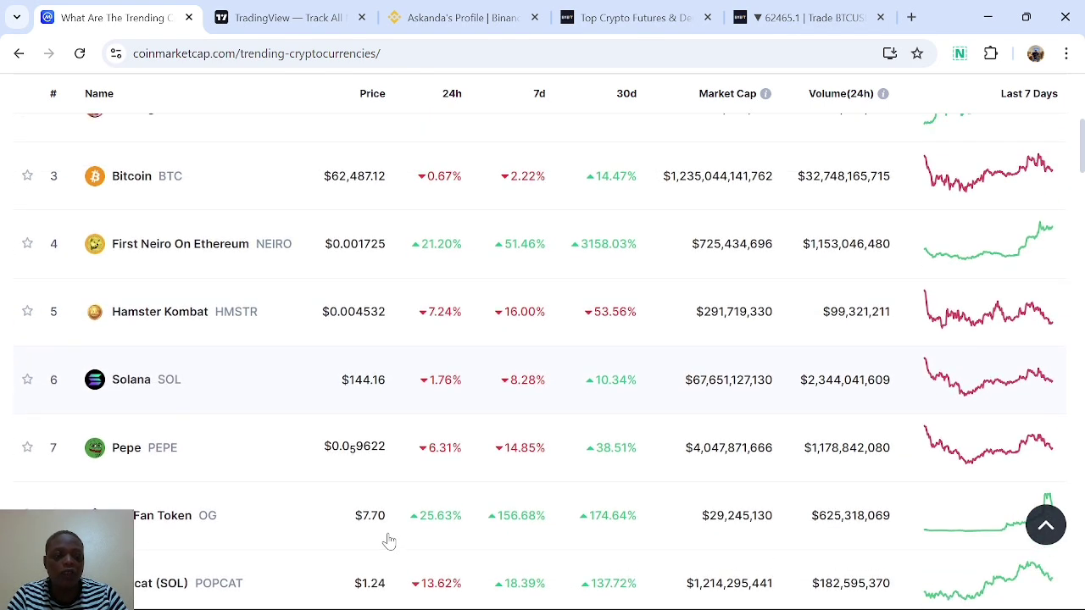
{"action": "scroll", "coordinate": [388, 540], "scroll_direction": "down", "scroll_amount": 2}
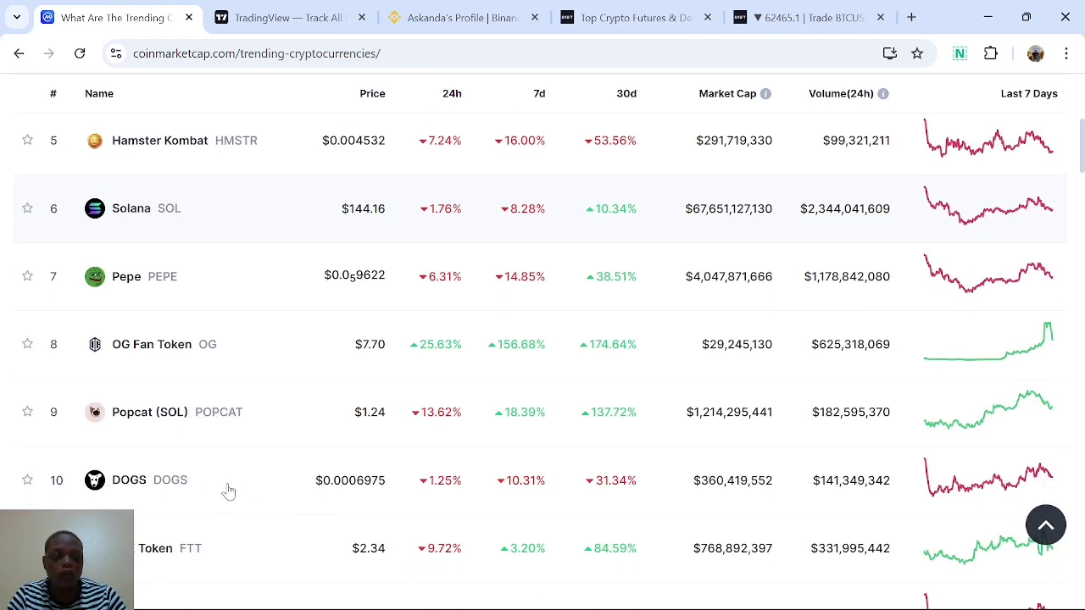
{"action": "left_click", "coordinate": [379, 480]}
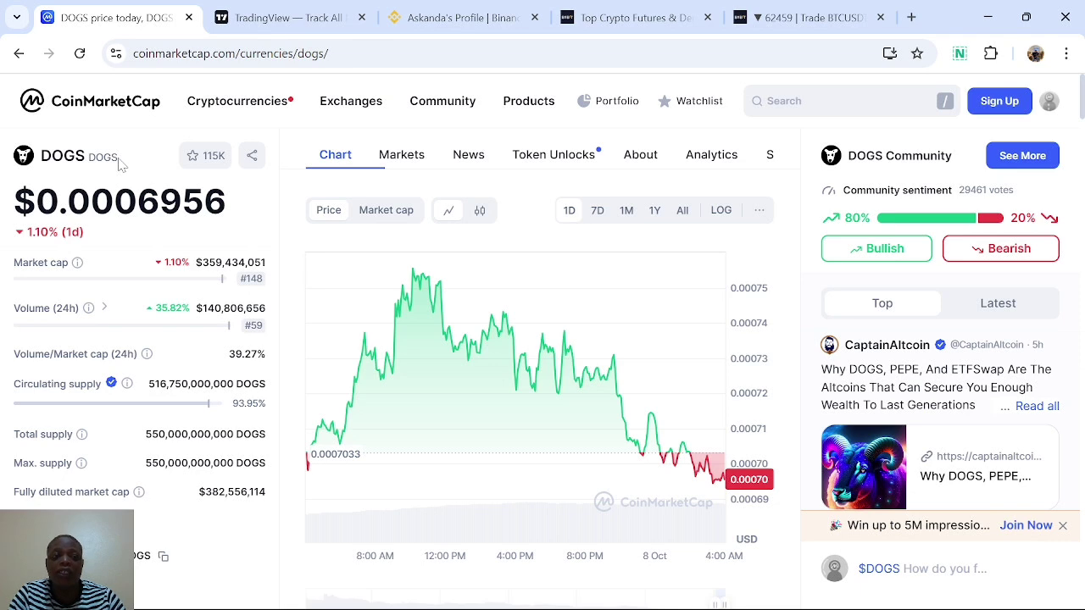
Scroll the DOGS coin page down past the price chart toward the Markets section.
{"action": "scroll", "coordinate": [142, 304], "scroll_direction": "down", "scroll_amount": 2}
{"action": "scroll", "coordinate": [142, 304], "scroll_direction": "up", "scroll_amount": 2}
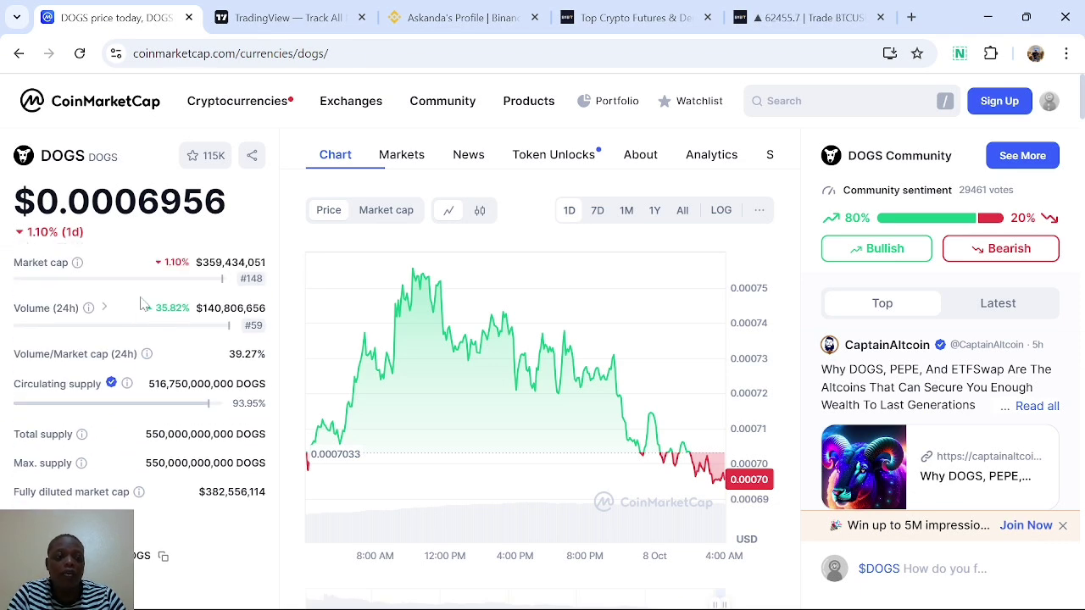
{"action": "mouse_move", "coordinate": [373, 351]}
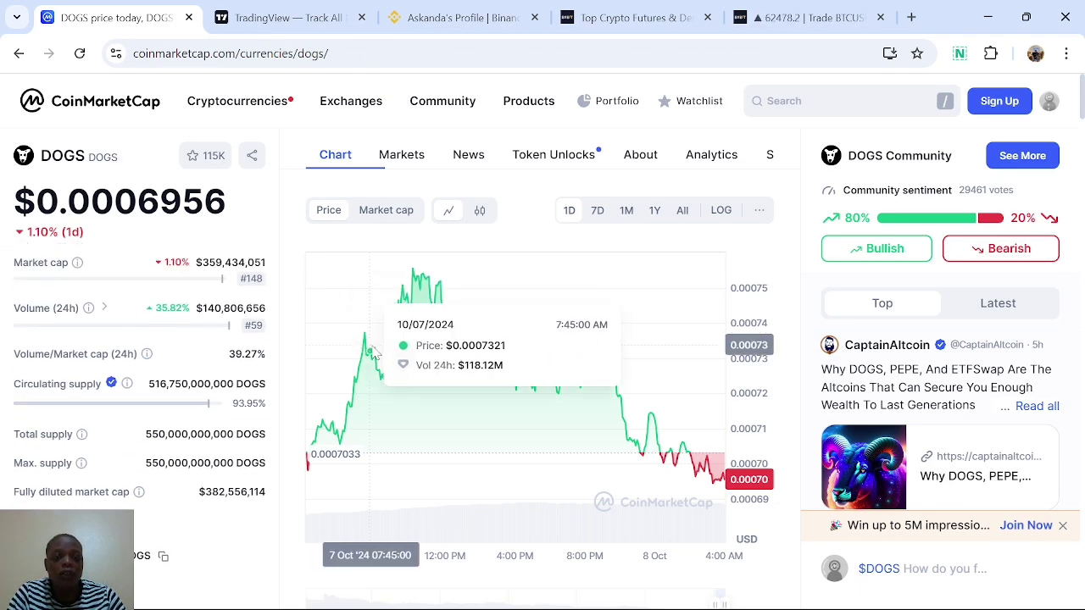
{"action": "scroll", "coordinate": [373, 351], "scroll_direction": "down", "scroll_amount": 5}
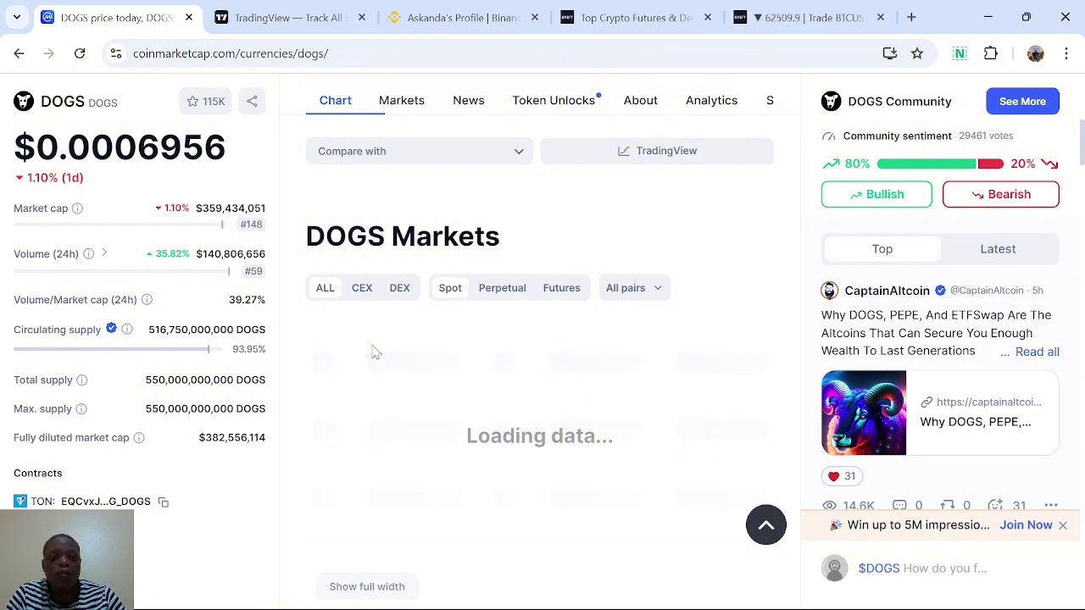
Jump to the DOGS Markets listing and briefly select the DOGS ticker and price text.
{"action": "left_click", "coordinate": [401, 111]}
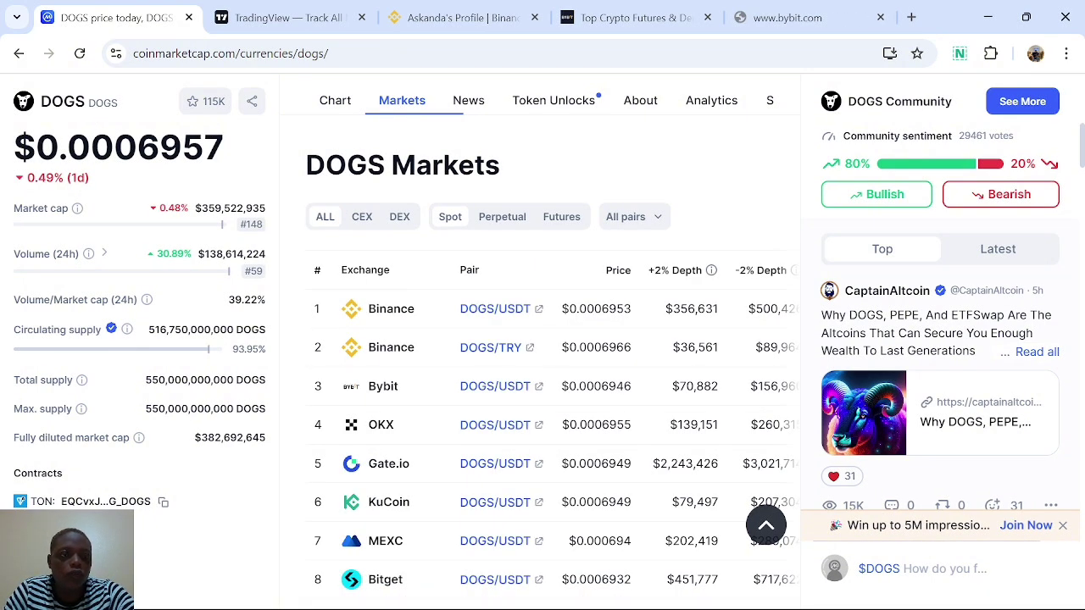
{"action": "left_click_drag", "start_coordinate": [88, 102], "coordinate": [121, 105]}
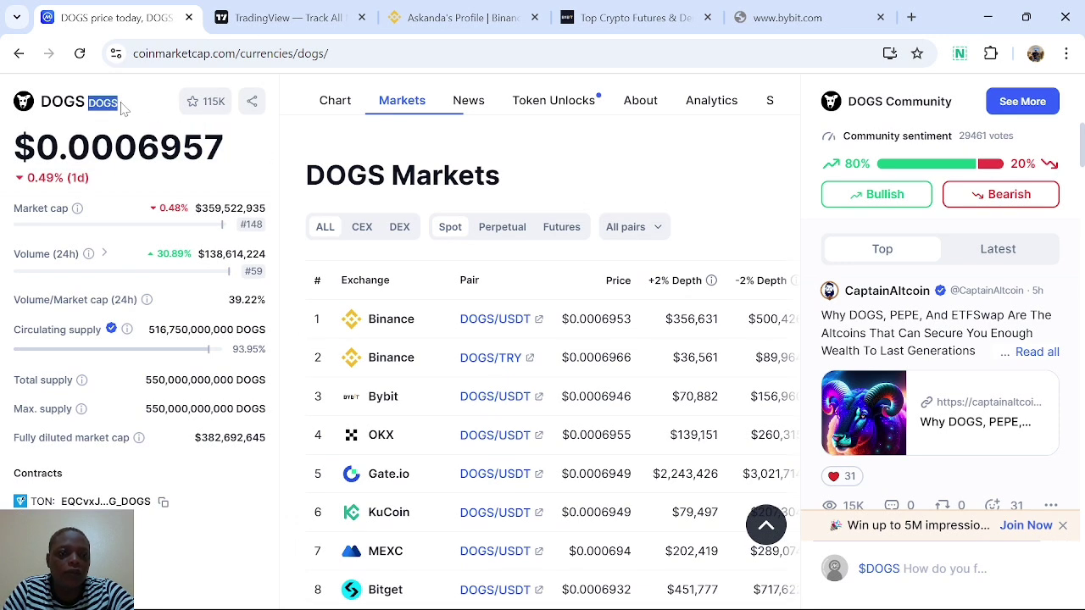
{"action": "left_click", "coordinate": [262, 156]}
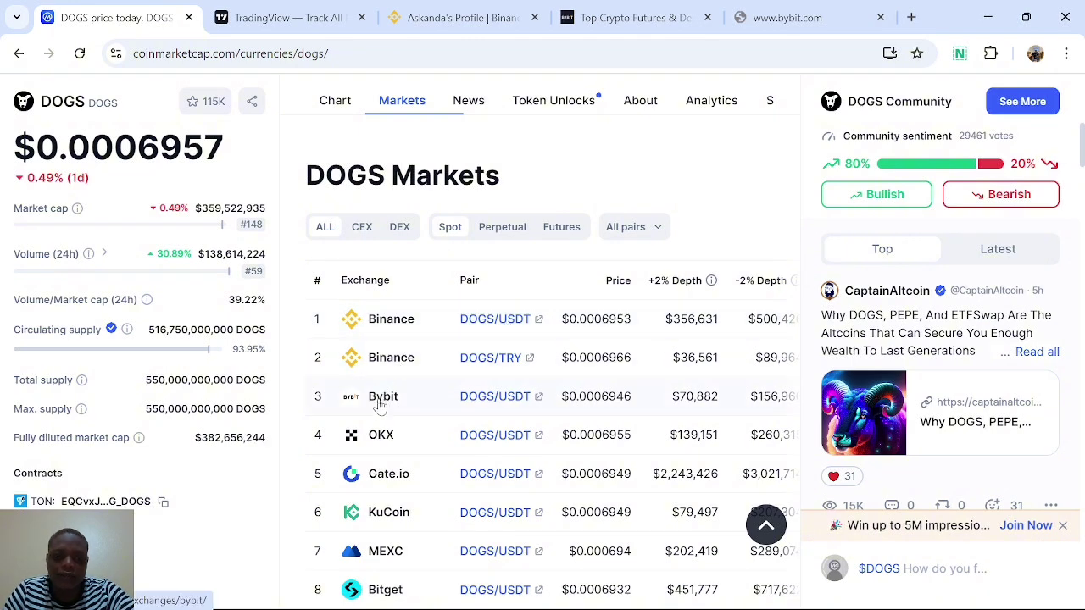
Scroll back up the DOGS page to the Chart section showing $0.0006959.
{"action": "scroll", "coordinate": [377, 412], "scroll_direction": "right", "scroll_amount": 1}
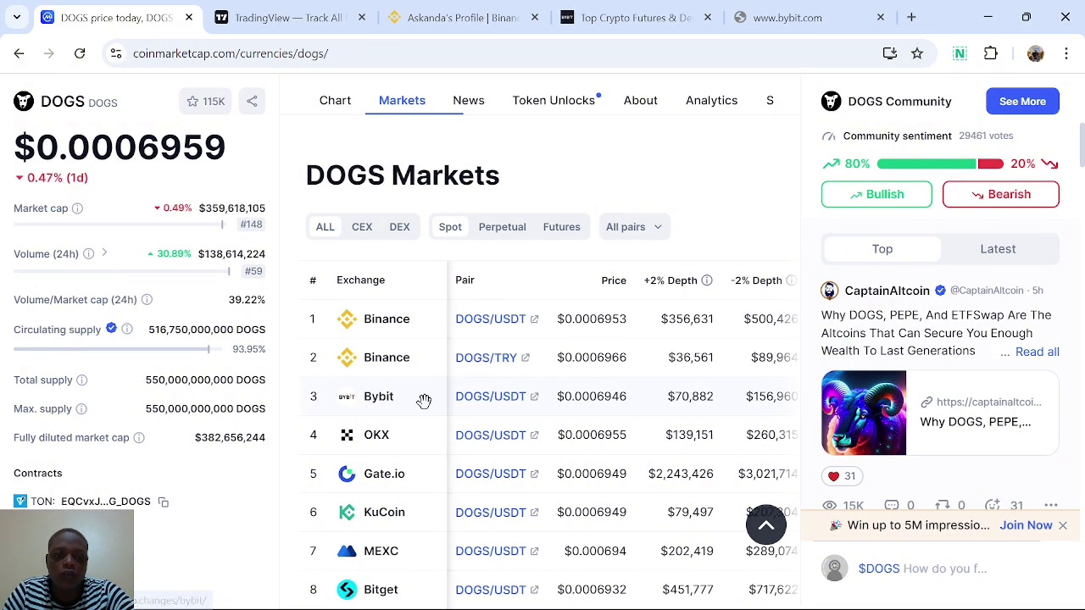
{"action": "scroll", "coordinate": [480, 516], "scroll_direction": "down", "scroll_amount": 4}
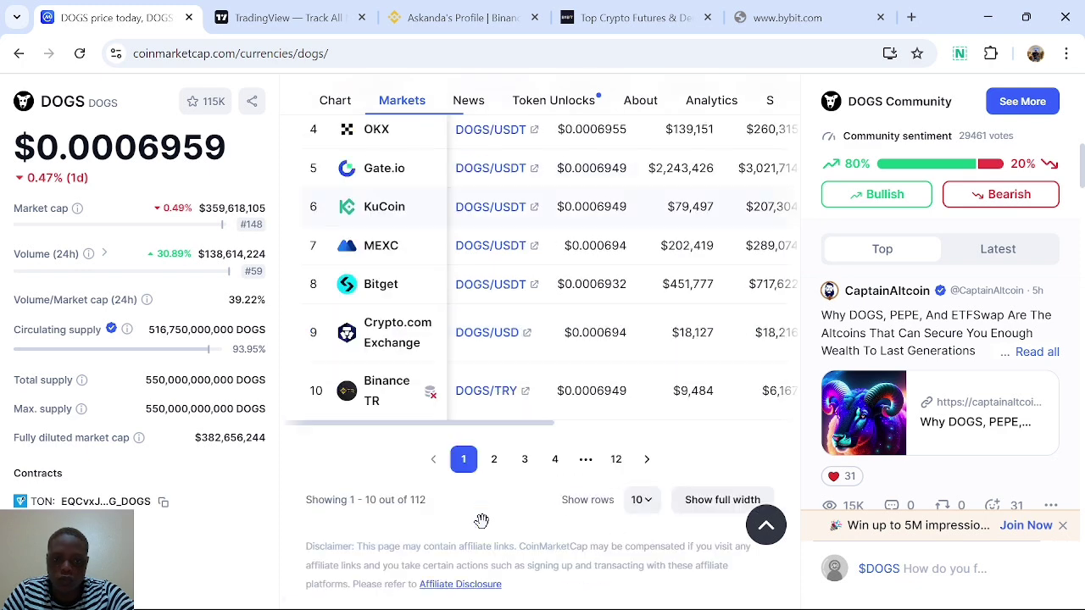
{"action": "scroll", "coordinate": [483, 530], "scroll_direction": "up", "scroll_amount": 3}
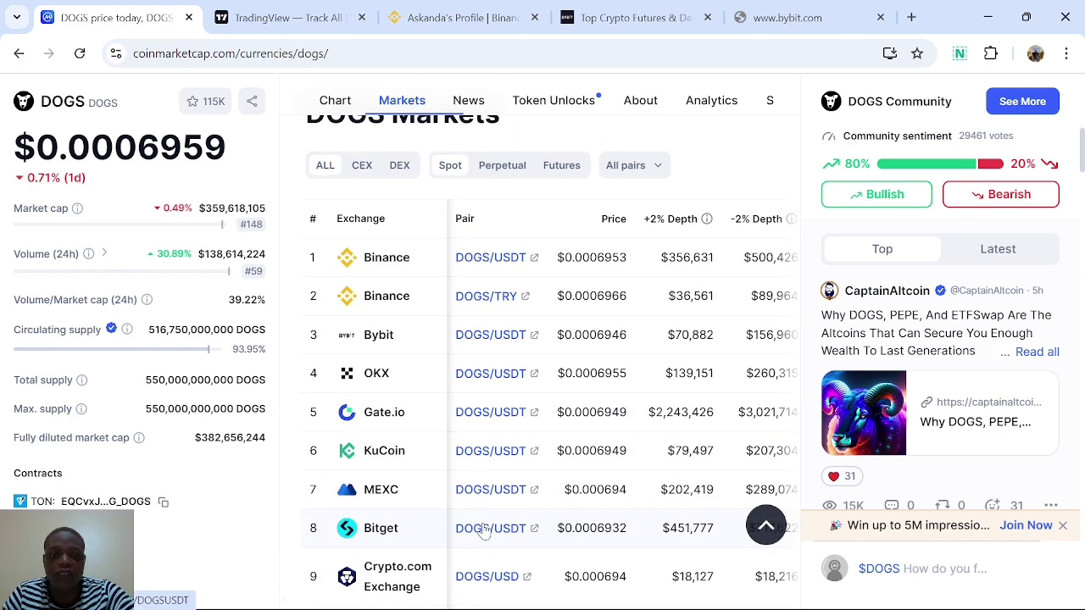
{"action": "scroll", "coordinate": [484, 529], "scroll_direction": "up", "scroll_amount": 4}
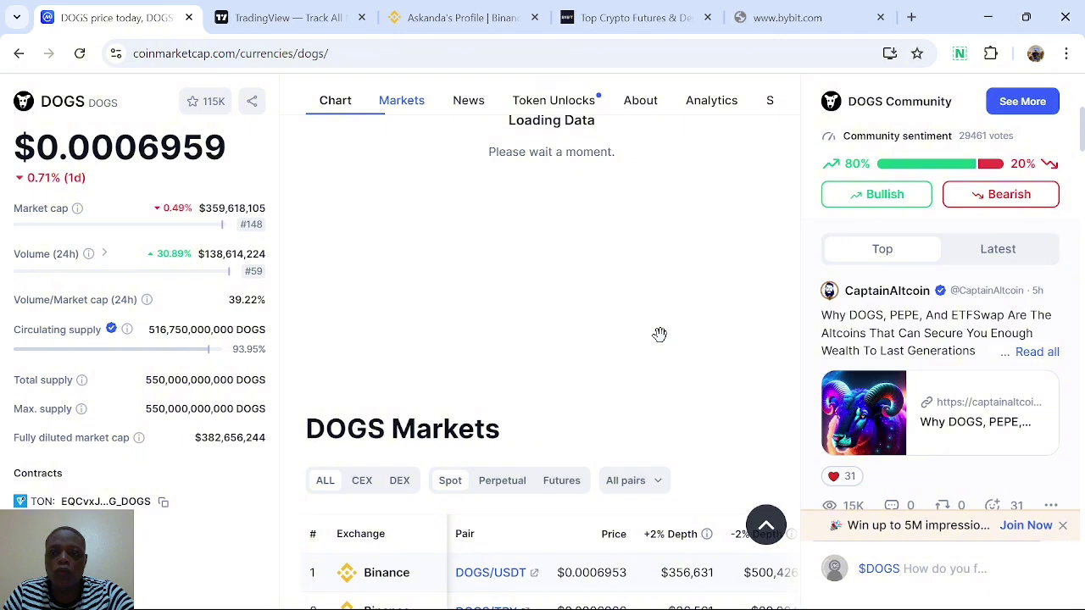
{"action": "scroll", "coordinate": [659, 334], "scroll_direction": "up", "scroll_amount": 3}
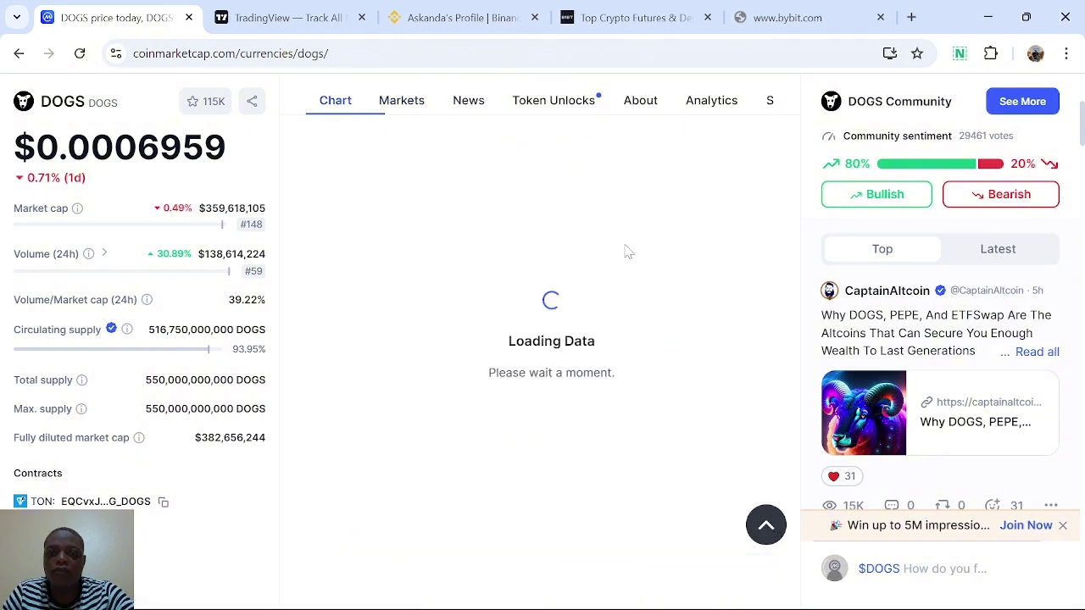
Browse the DOGS News articles, then return to the 112-pair Markets table led by Binance DOGS/USDT.
{"action": "left_click", "coordinate": [468, 100]}
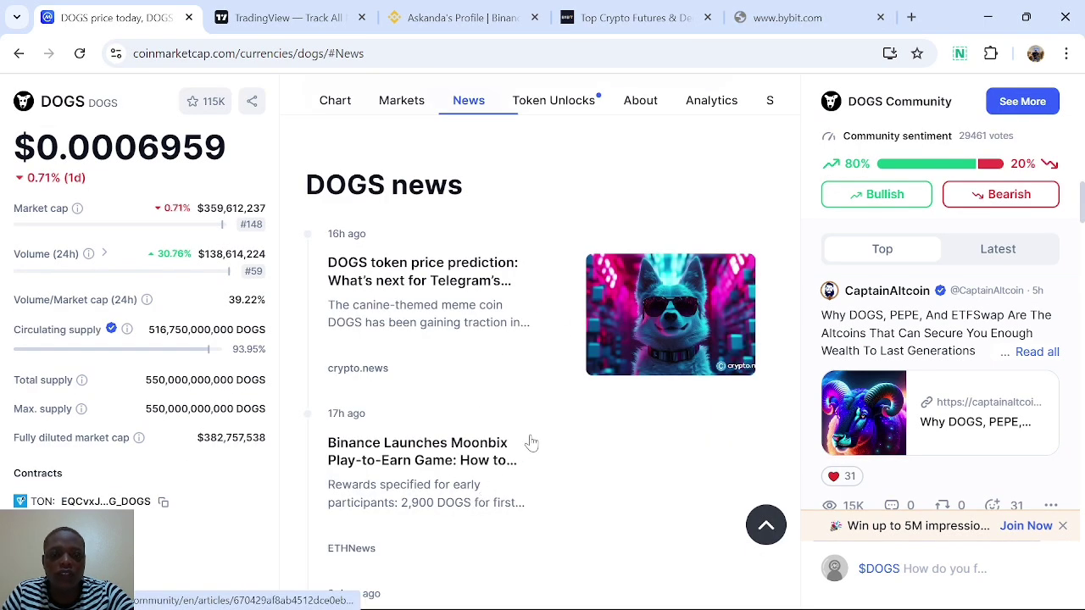
{"action": "scroll", "coordinate": [566, 480], "scroll_direction": "down", "scroll_amount": 4}
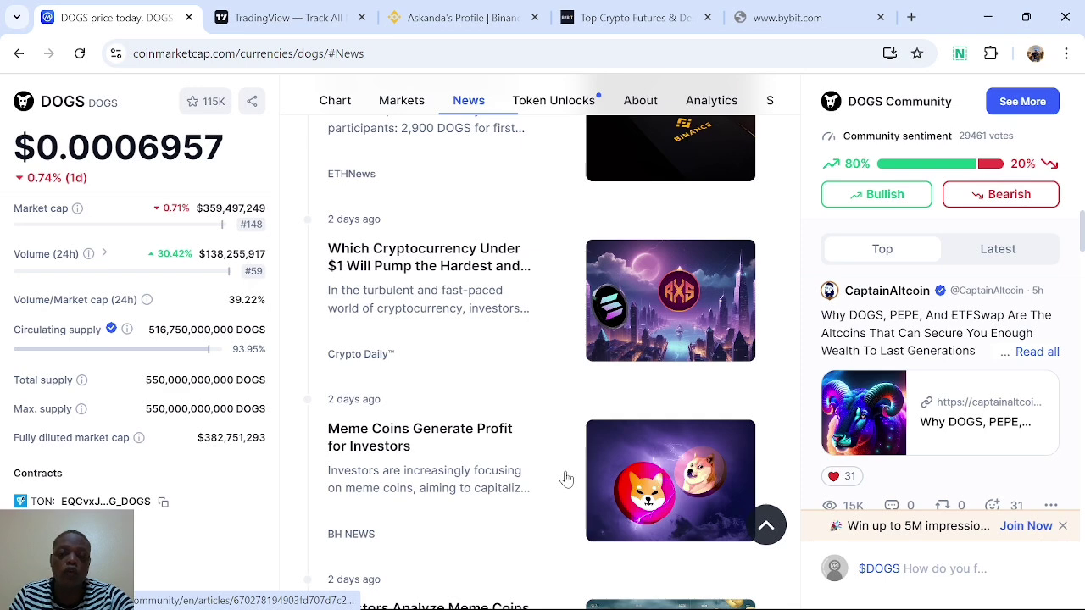
{"action": "scroll", "coordinate": [567, 480], "scroll_direction": "up", "scroll_amount": 10}
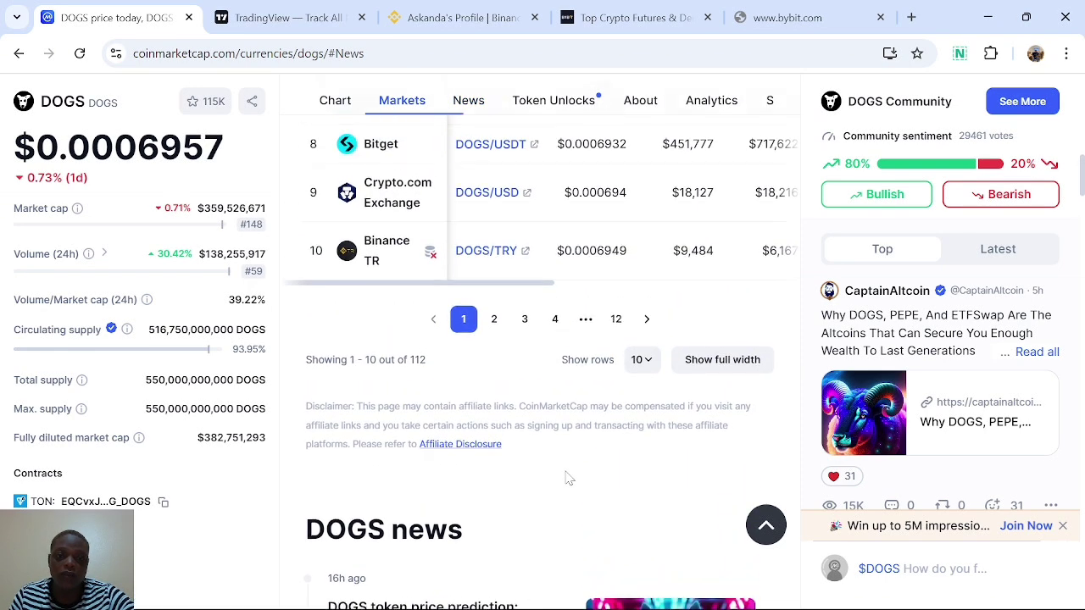
{"action": "scroll", "coordinate": [568, 479], "scroll_direction": "up", "scroll_amount": 4}
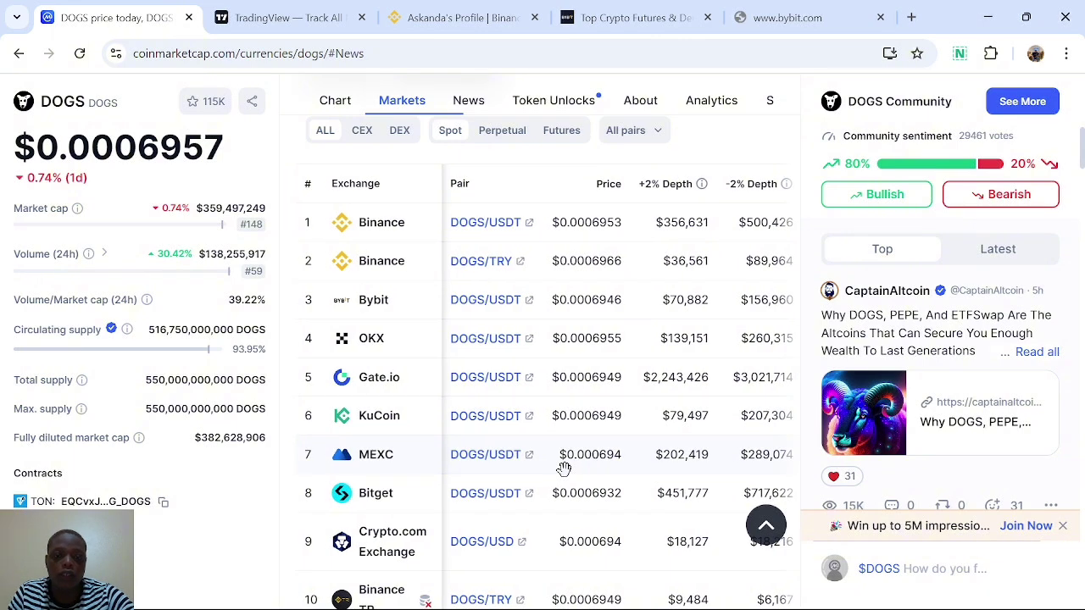
Switch to TradingView and open Supercharts from the Products menu.
{"action": "left_click", "coordinate": [307, 25]}
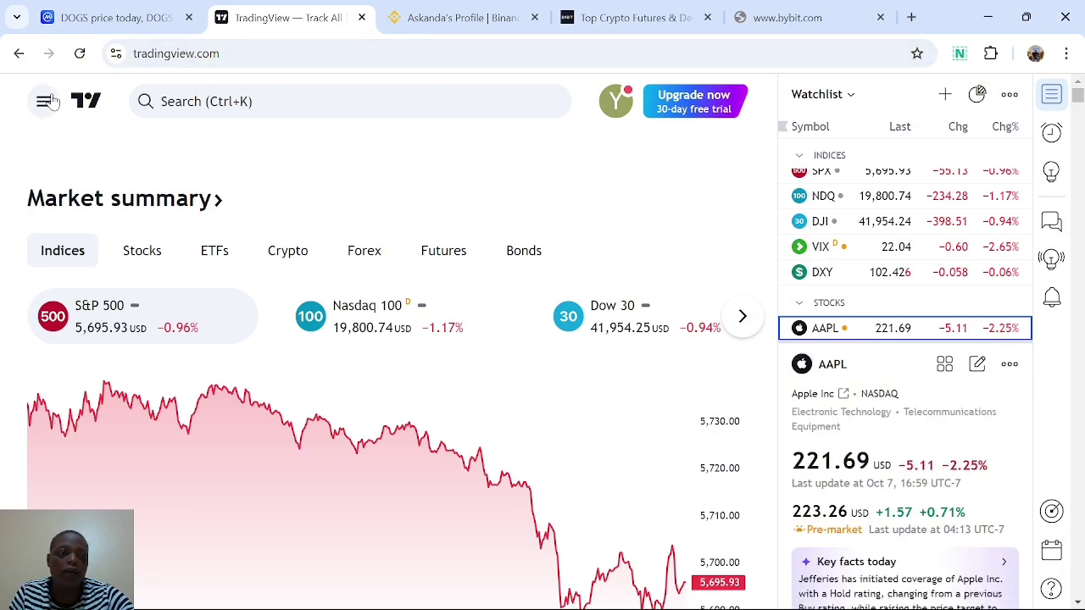
{"action": "left_click", "coordinate": [51, 101]}
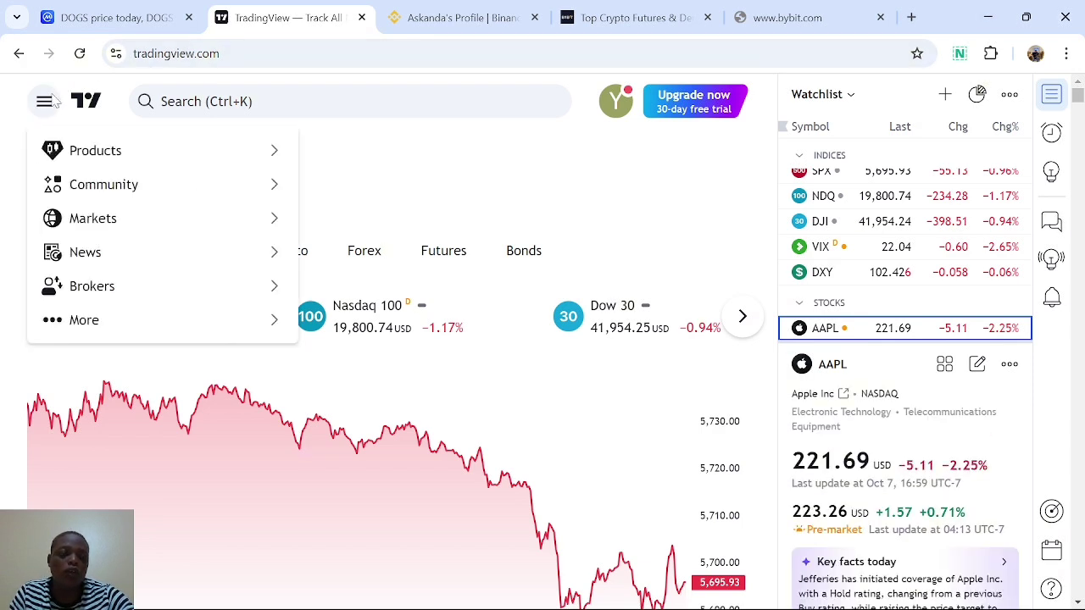
{"action": "left_click", "coordinate": [102, 155]}
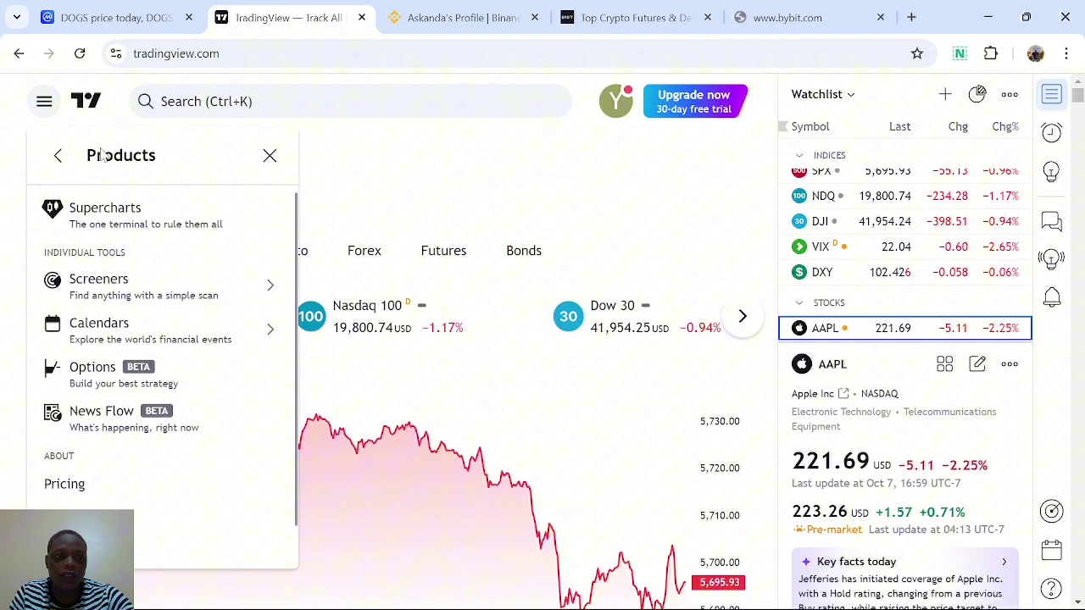
{"action": "left_click", "coordinate": [180, 230]}
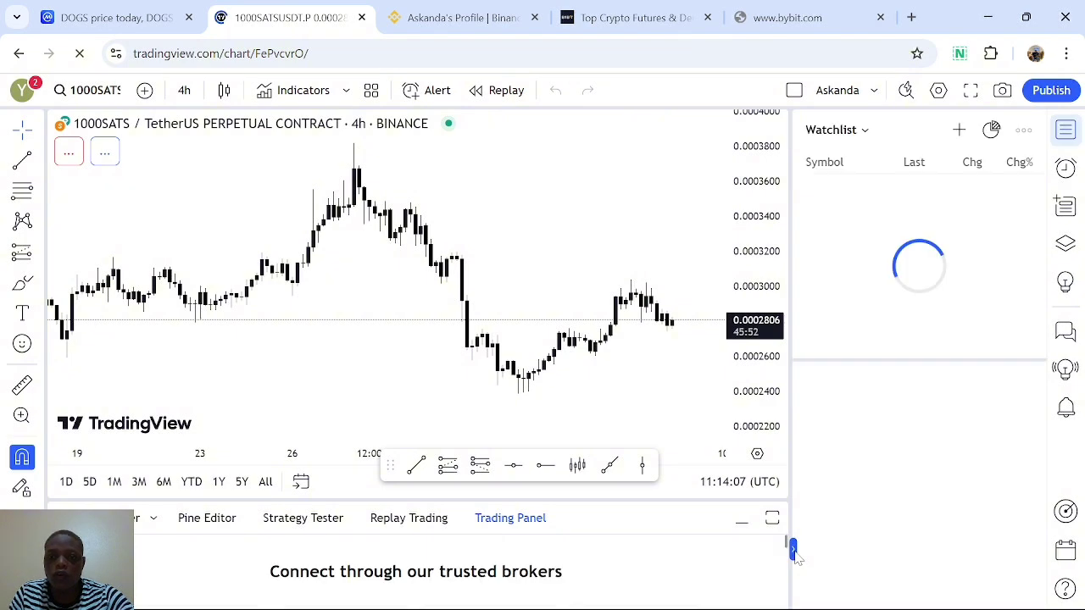
Search 'DOGS.P' and load the Bybit DOGSUSDT perpetual contract chart.
{"action": "left_click", "coordinate": [95, 91]}
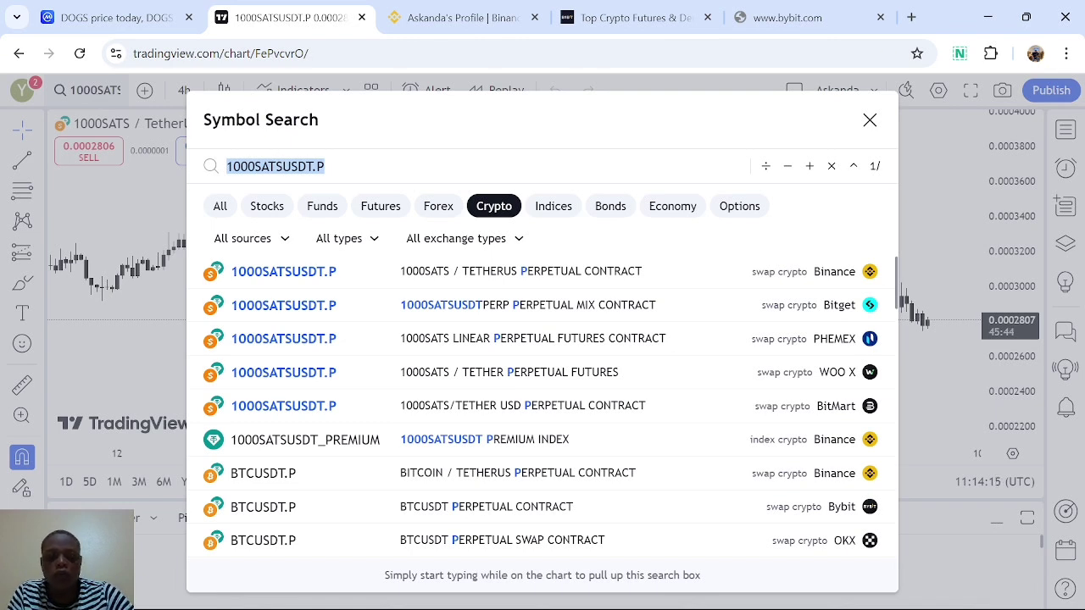
{"action": "type", "text": "DOG"}
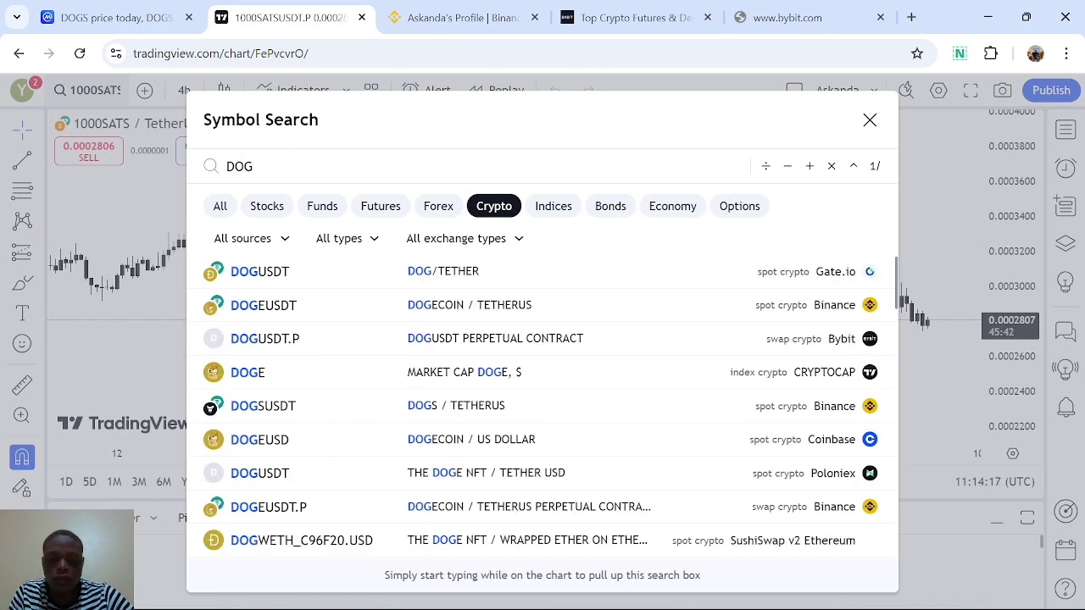
{"action": "type", "text": "S.P"}
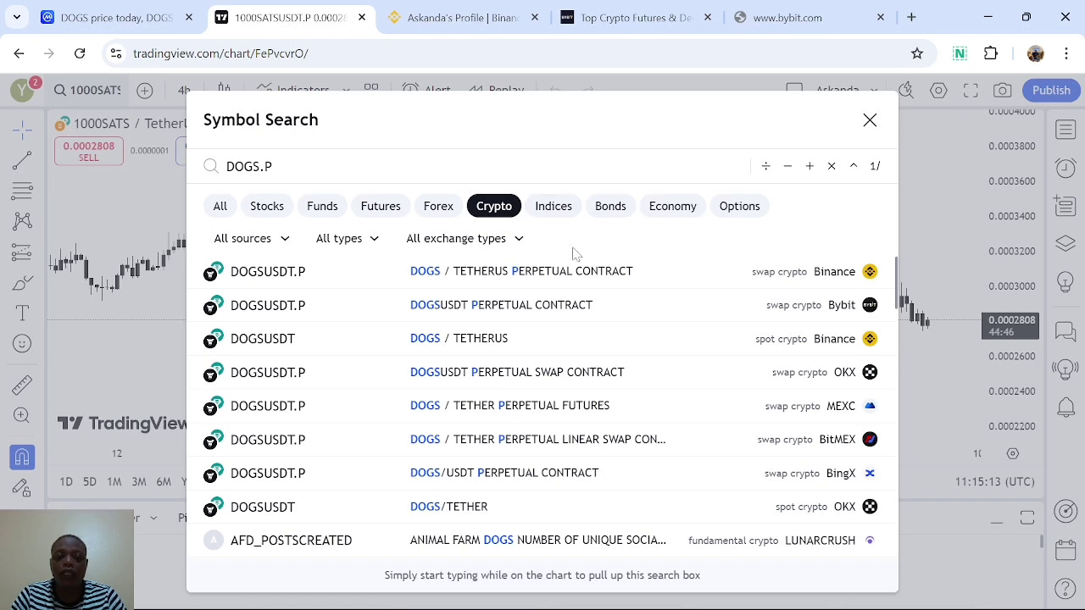
{"action": "left_click", "coordinate": [566, 307]}
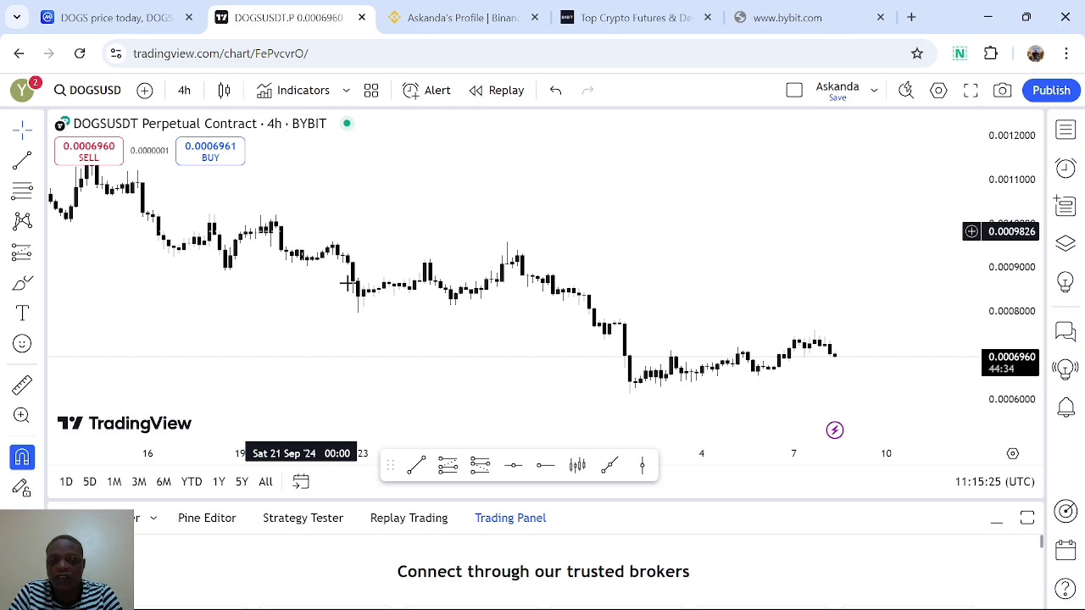
Collapse the Trading Panel, set the DOGSUSDT chart to 15-minute candles, and open Indicators.
{"action": "left_click", "coordinate": [996, 520]}
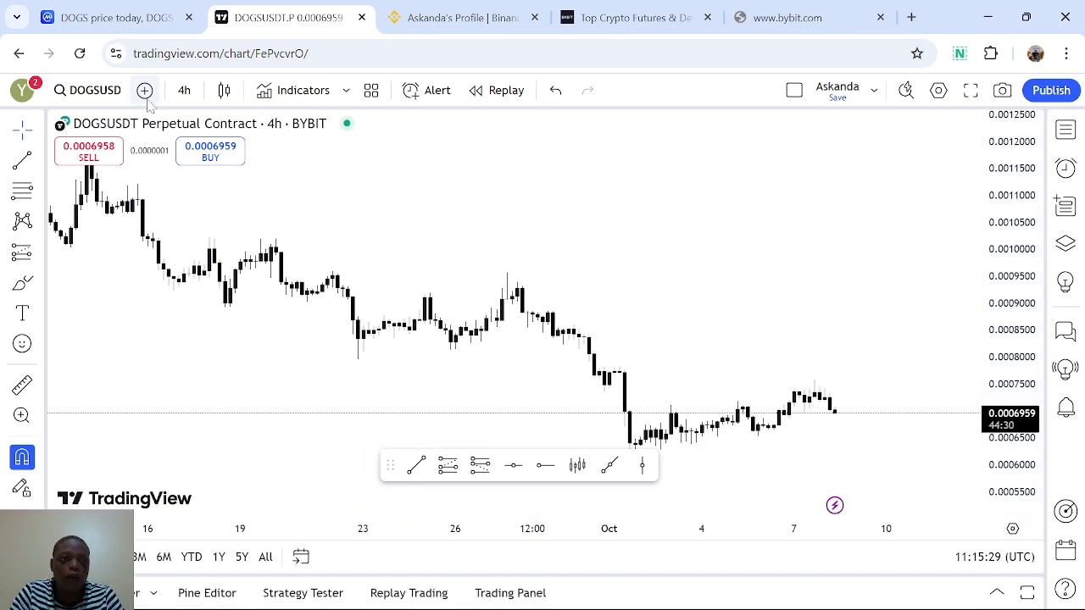
{"action": "left_click", "coordinate": [185, 90]}
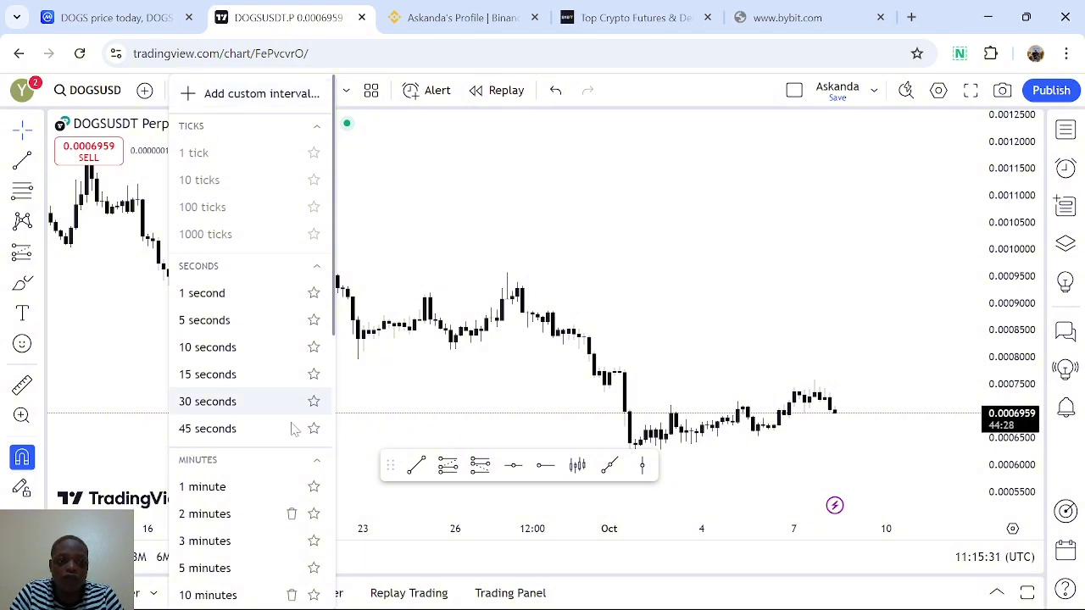
{"action": "scroll", "coordinate": [280, 526], "scroll_direction": "down", "scroll_amount": 3}
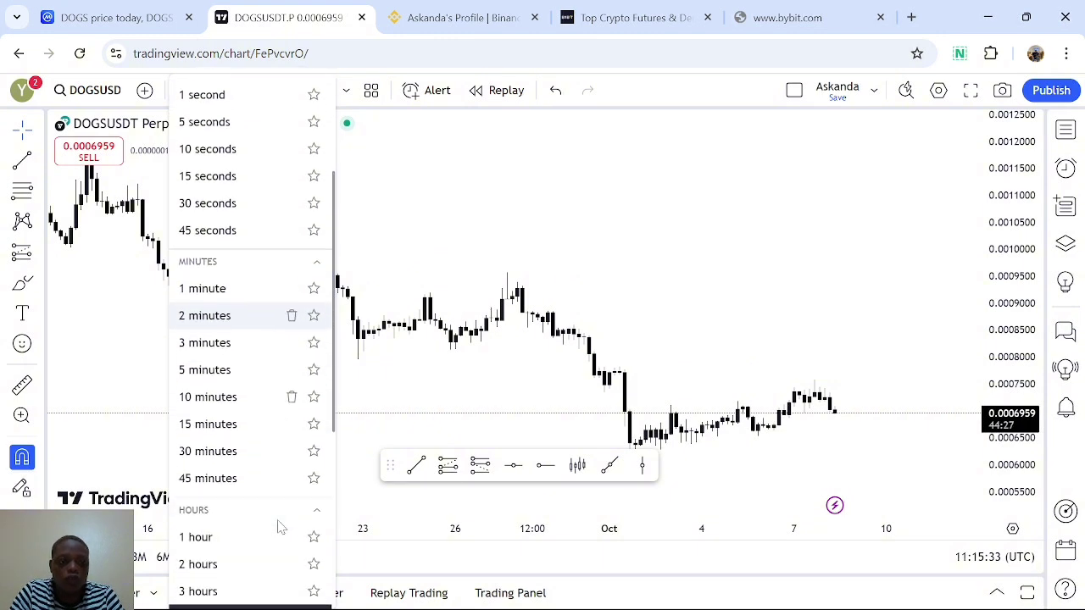
{"action": "left_click", "coordinate": [208, 424]}
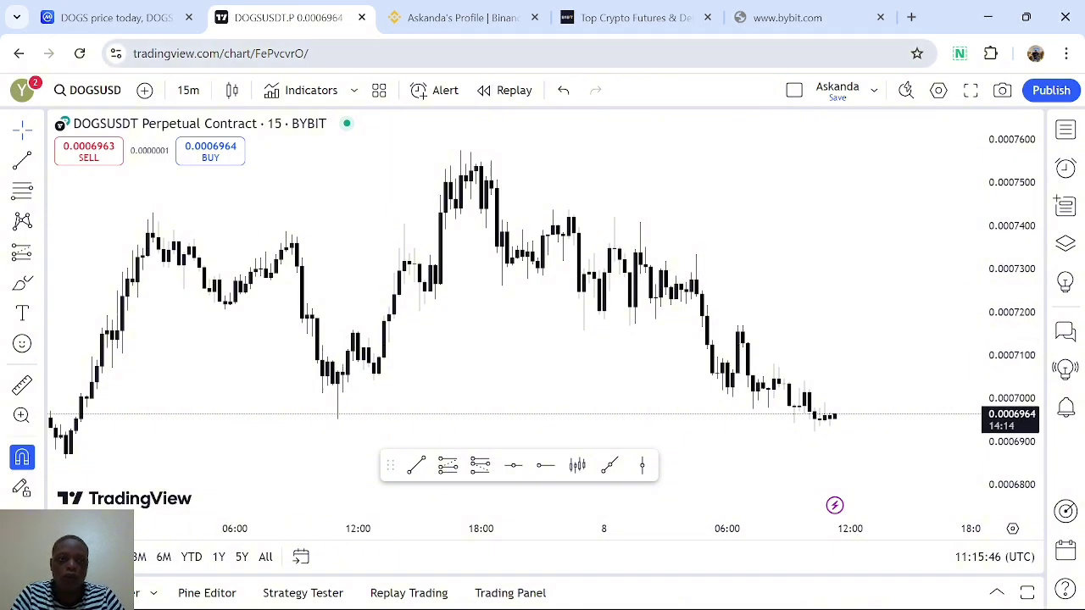
{"action": "left_click", "coordinate": [291, 98]}
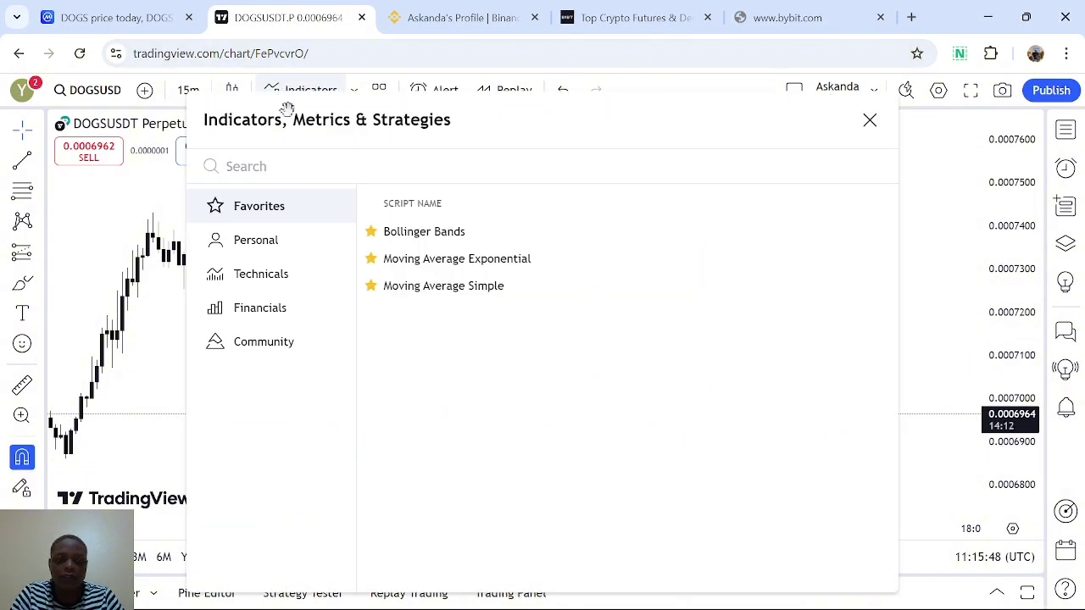
Add the Moving Average Exponential indicator to the DOGSUSDT chart.
{"action": "left_click", "coordinate": [429, 264]}
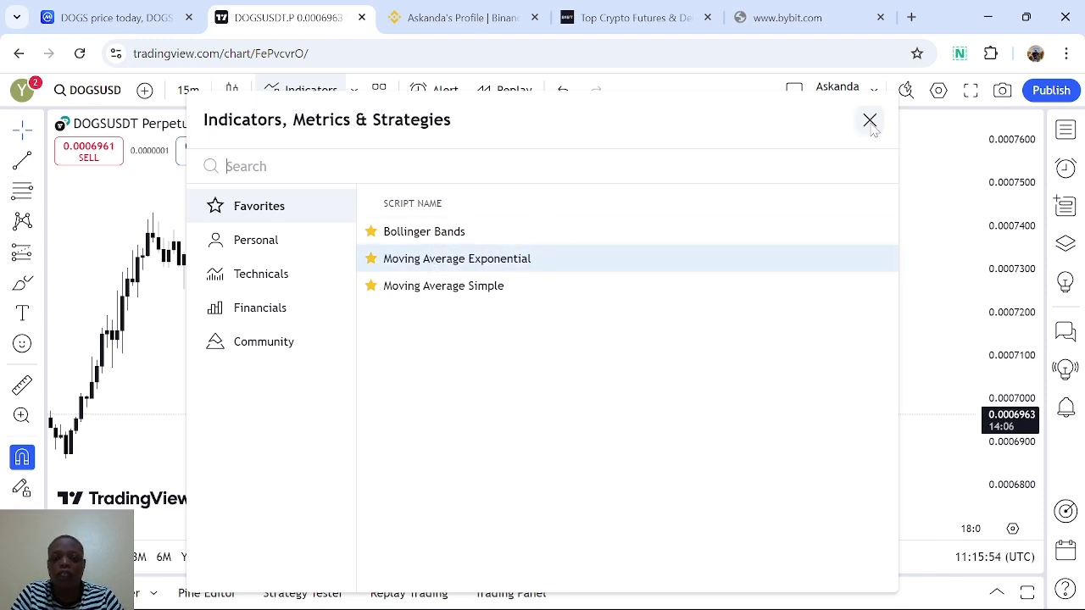
{"action": "left_click", "coordinate": [547, 257]}
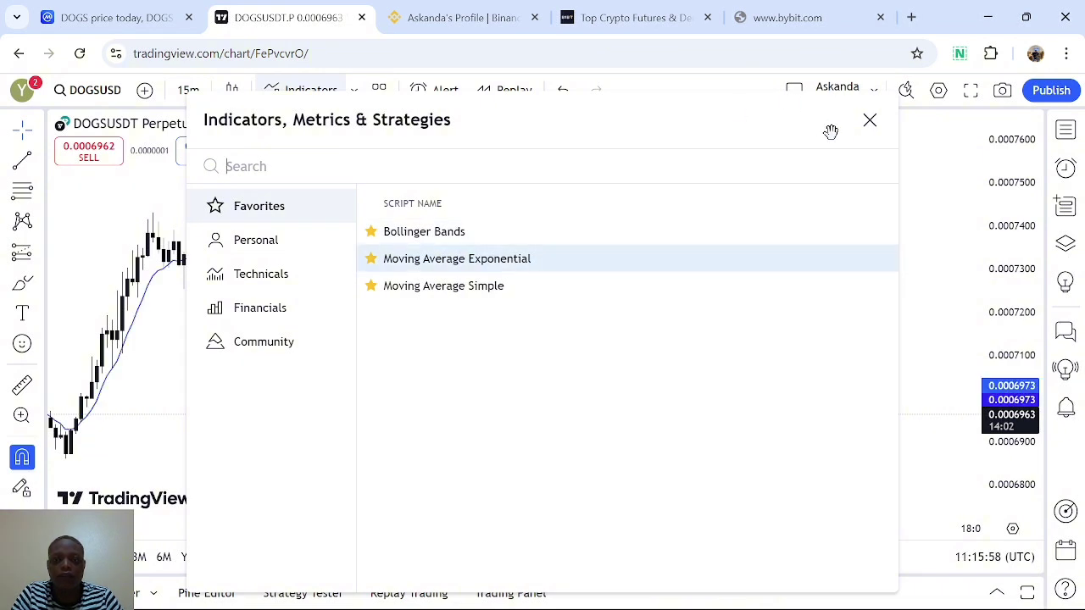
{"action": "left_click", "coordinate": [880, 125]}
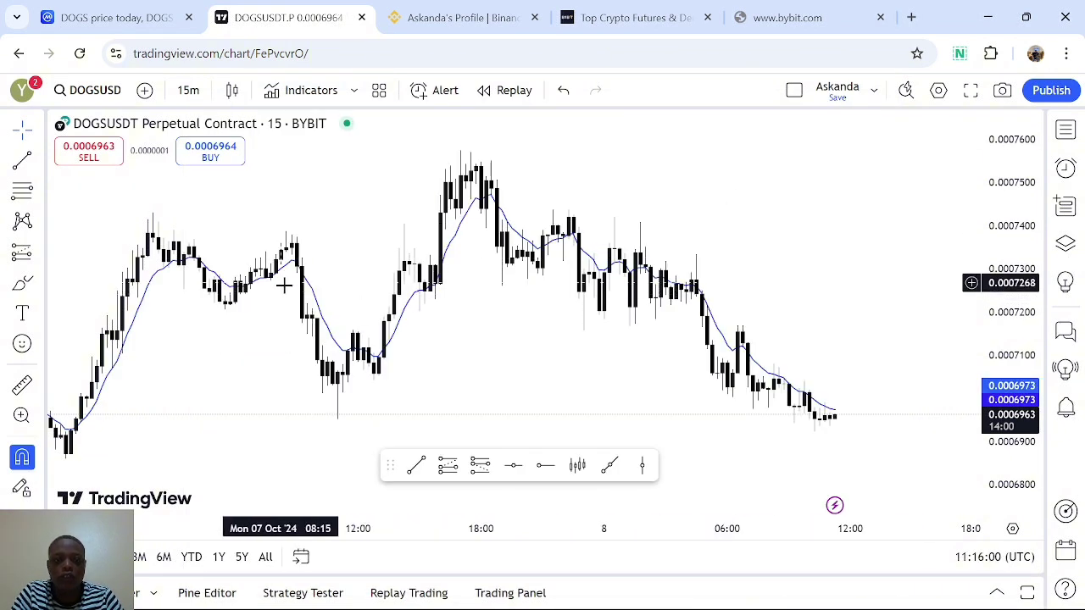
Make the EMA line green and thicker.
{"action": "double_click", "coordinate": [319, 310]}
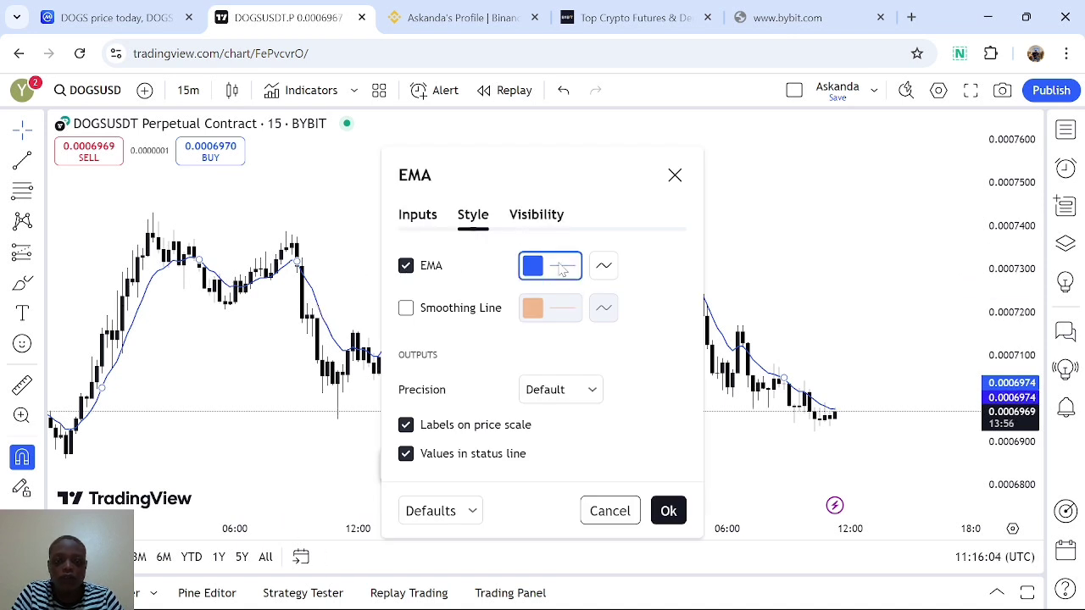
{"action": "left_click", "coordinate": [562, 268]}
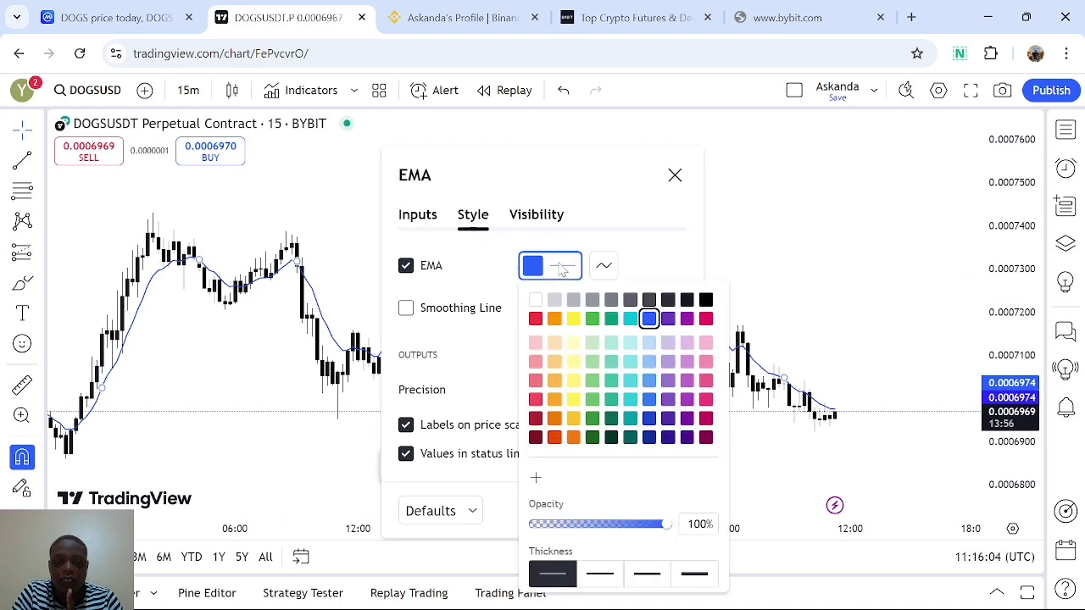
{"action": "left_click", "coordinate": [593, 319]}
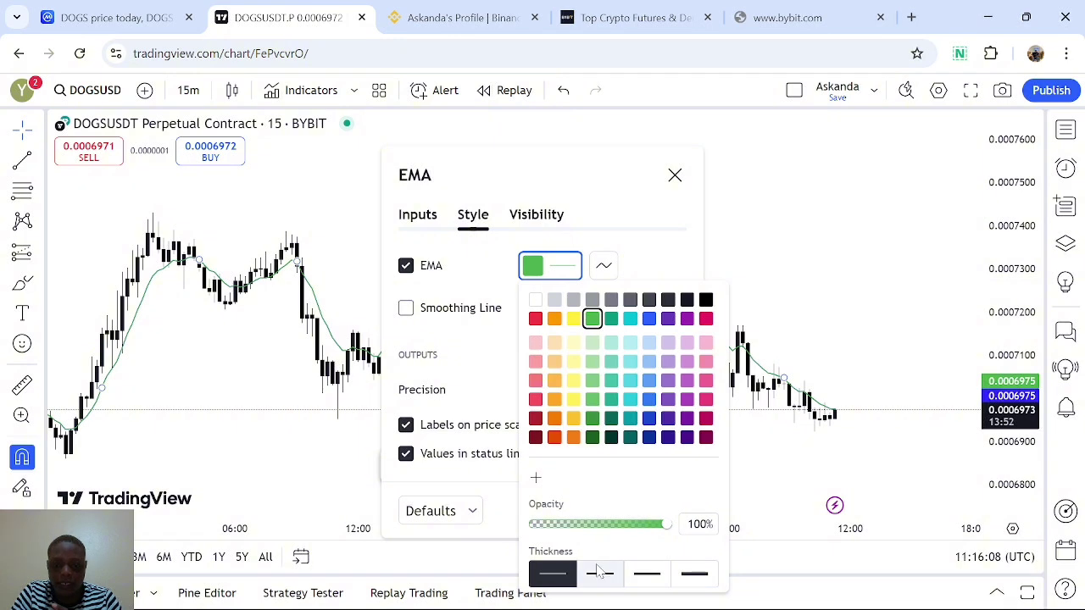
{"action": "left_click", "coordinate": [600, 574]}
{"action": "left_click", "coordinate": [500, 395]}
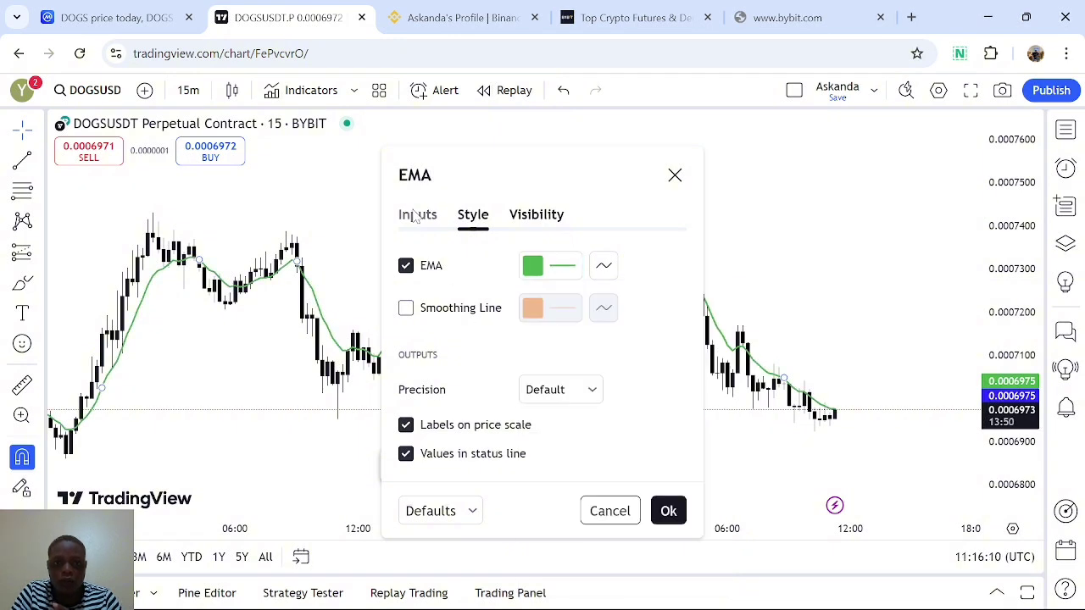
Set the green EMA's length from 9 to 25 with EMA smoothing and apply.
{"action": "left_click", "coordinate": [416, 214]}
{"action": "left_click", "coordinate": [506, 211]}
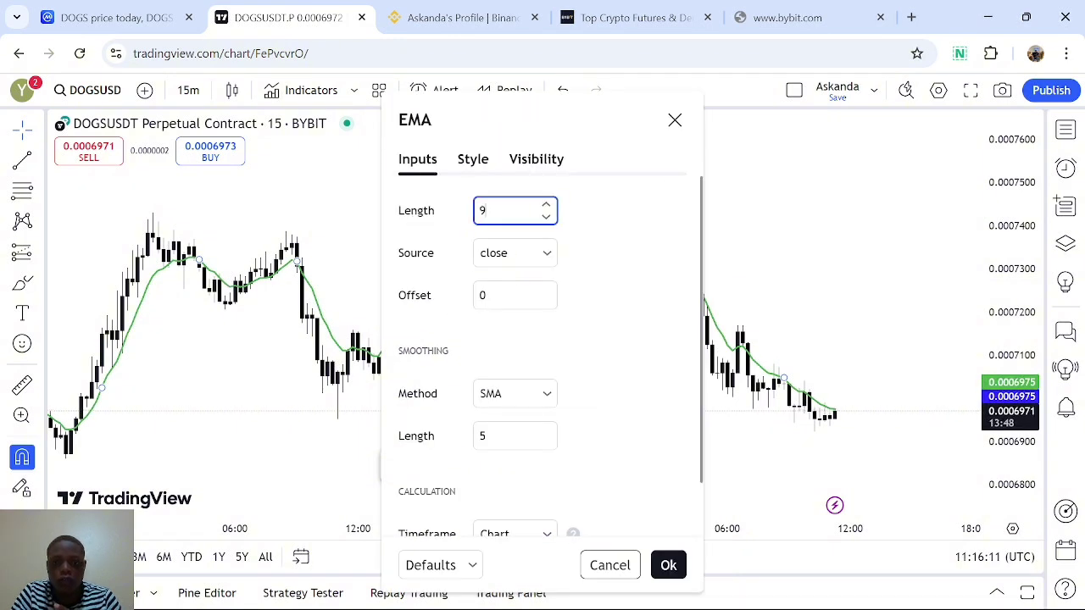
{"action": "key", "text": "BackSpace"}
{"action": "type", "text": "25"}
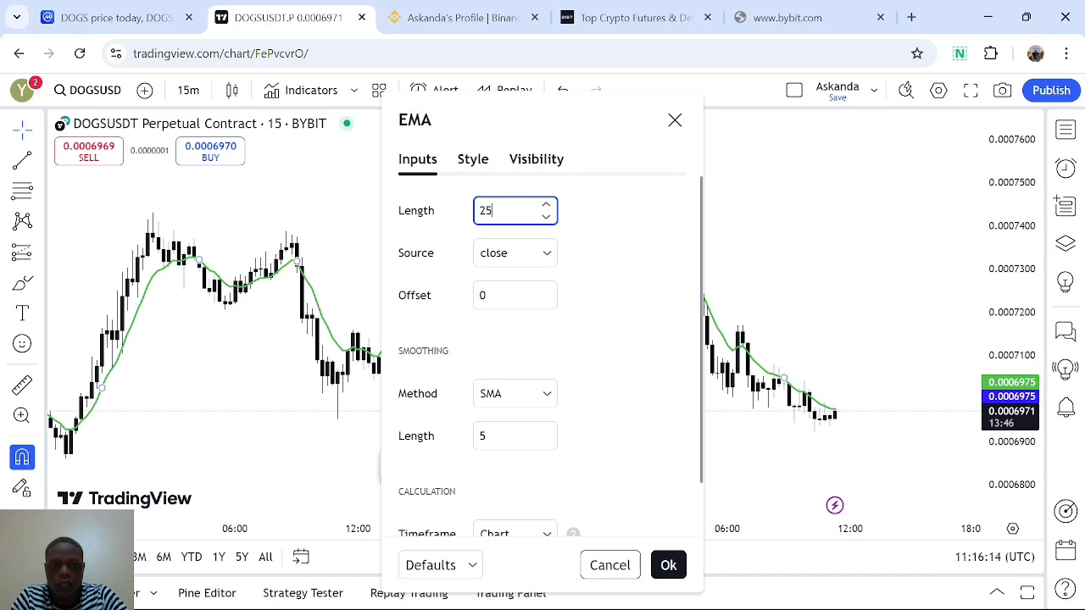
{"action": "left_click", "coordinate": [532, 399]}
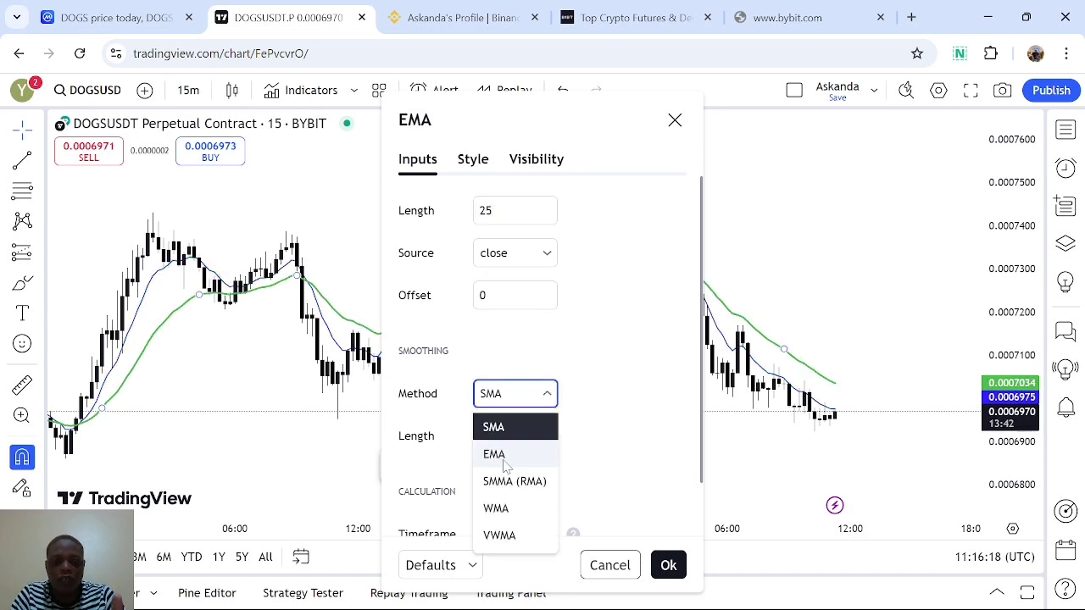
{"action": "left_click", "coordinate": [505, 462]}
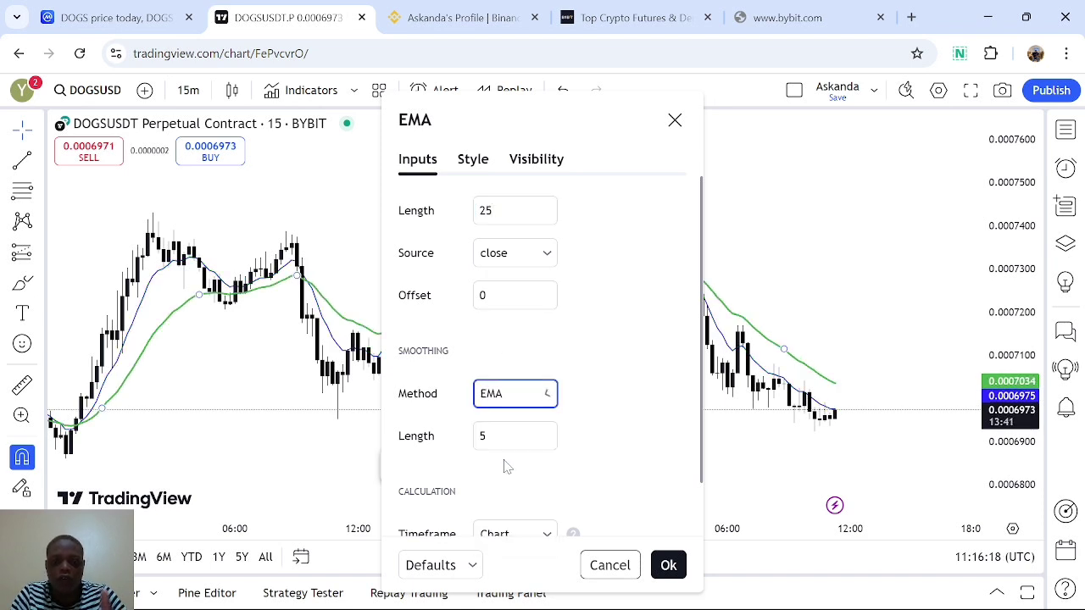
{"action": "left_click", "coordinate": [670, 565]}
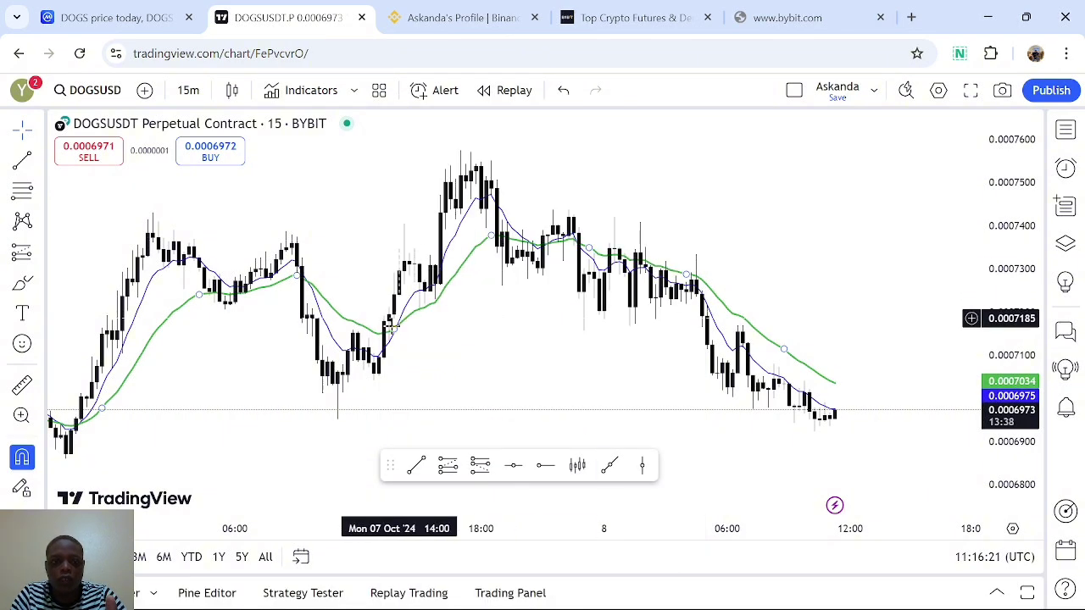
Set the blue EMA's length to 50 with EMA smoothing.
{"action": "double_click", "coordinate": [323, 315]}
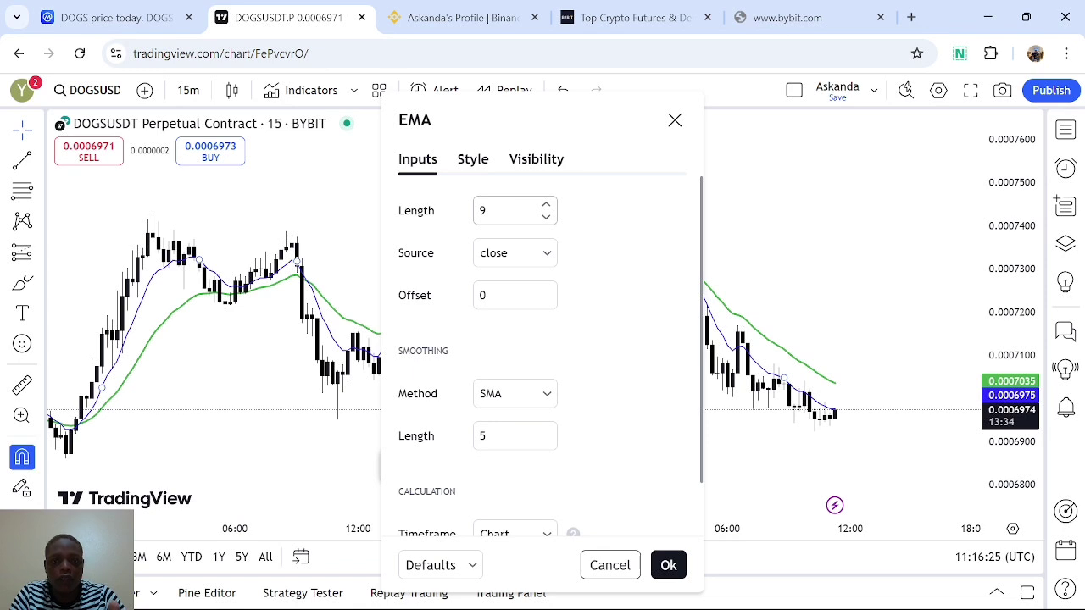
{"action": "double_click", "coordinate": [507, 211]}
{"action": "type", "text": "50"}
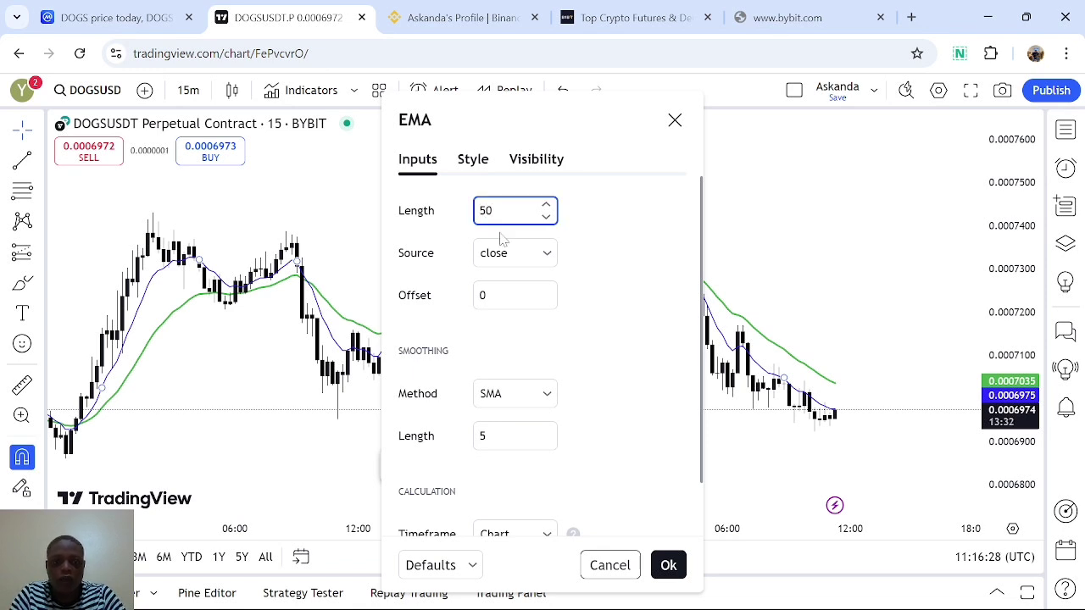
{"action": "left_click", "coordinate": [506, 392]}
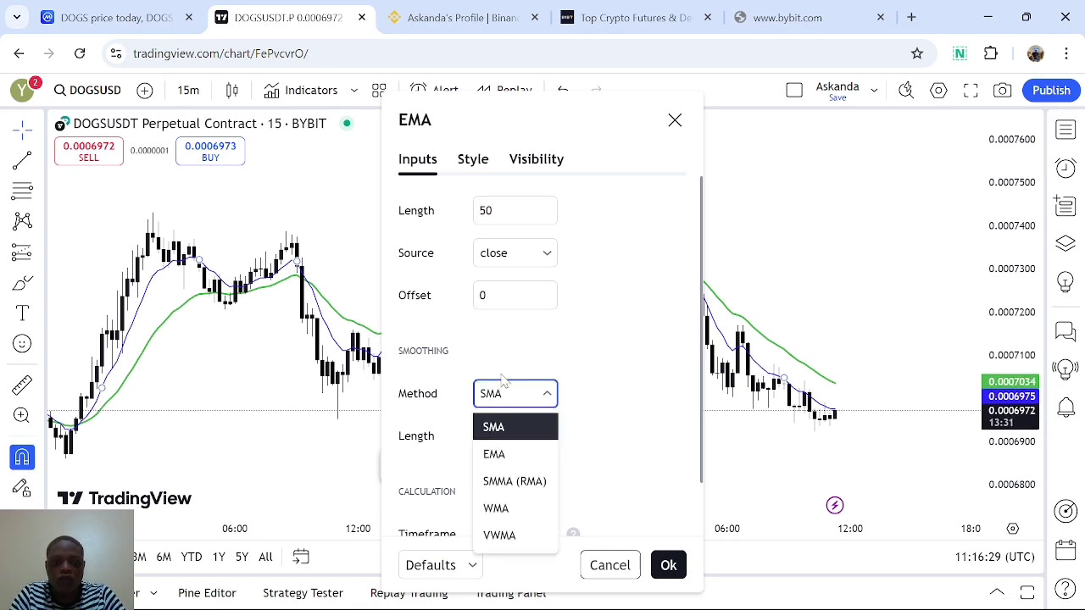
{"action": "left_click", "coordinate": [500, 456]}
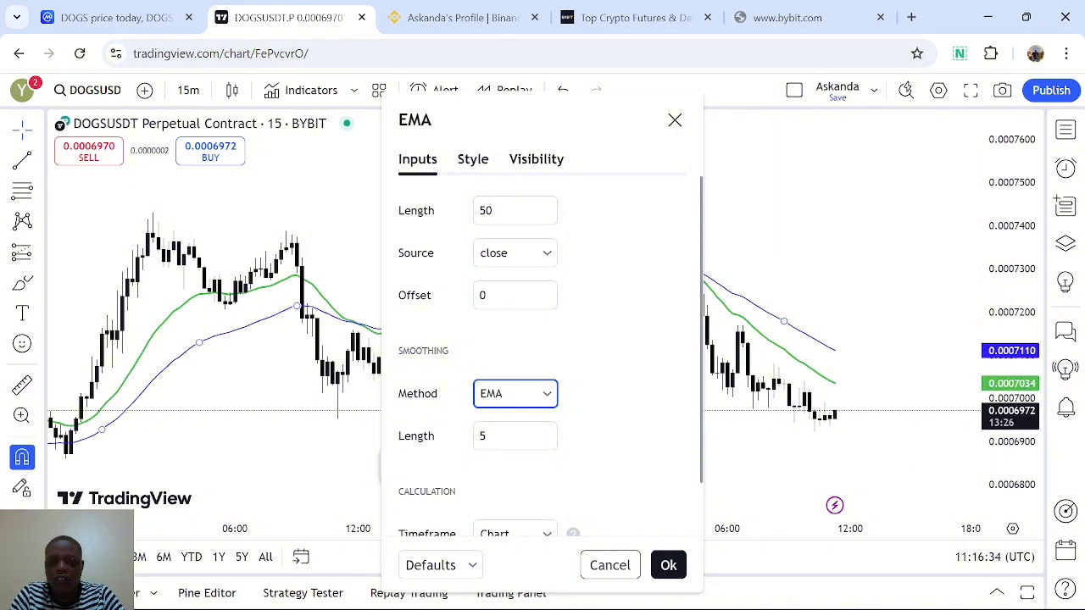
Give the blue EMA the second line thickness, apply it, and compress the price scale.
{"action": "left_click", "coordinate": [468, 174]}
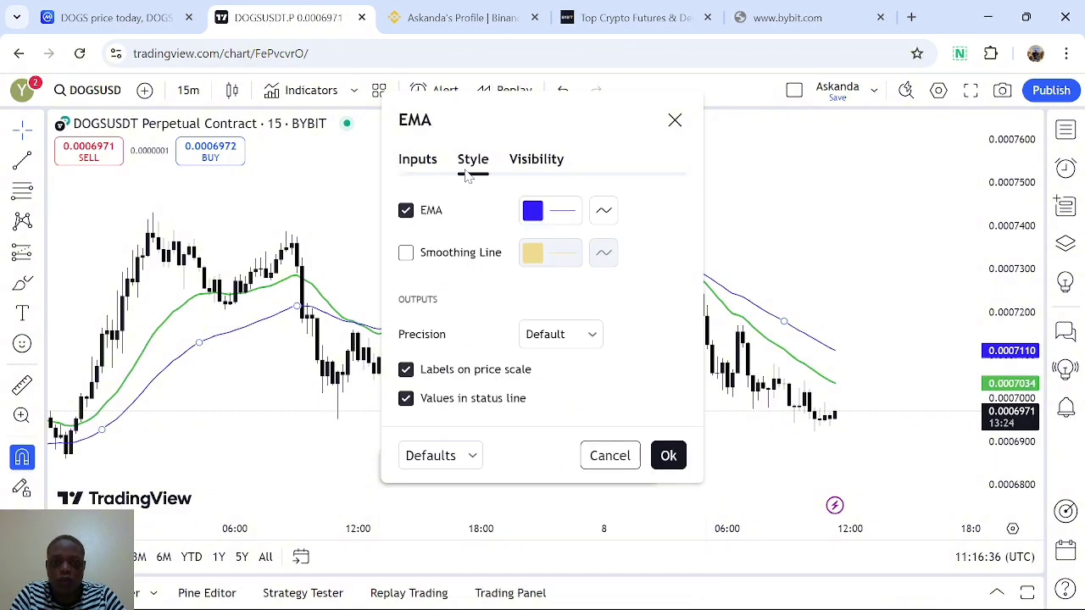
{"action": "left_click", "coordinate": [574, 222]}
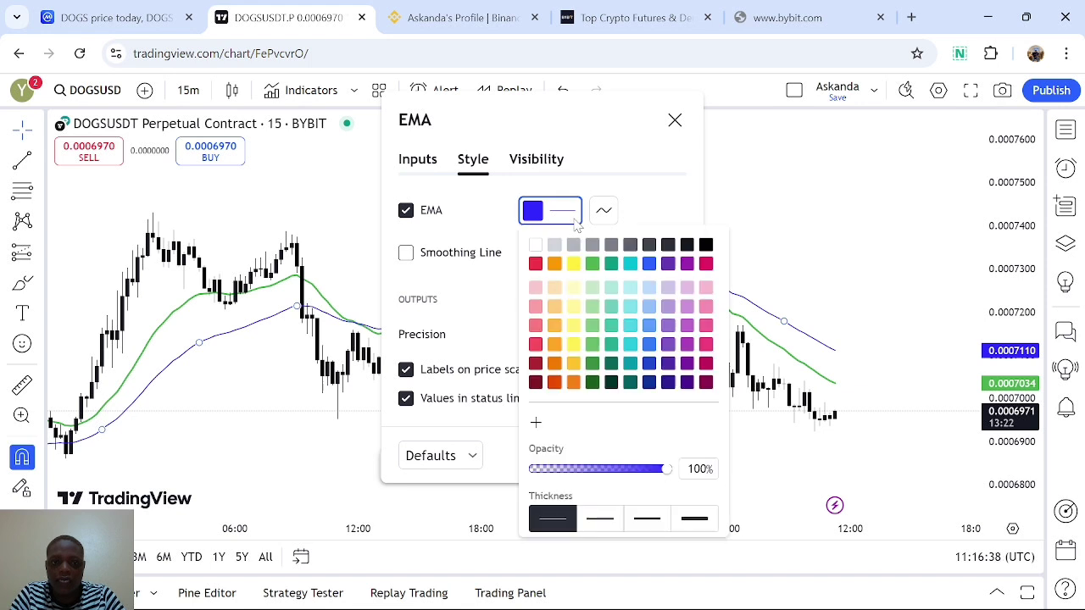
{"action": "left_click", "coordinate": [600, 518]}
{"action": "left_click", "coordinate": [500, 441]}
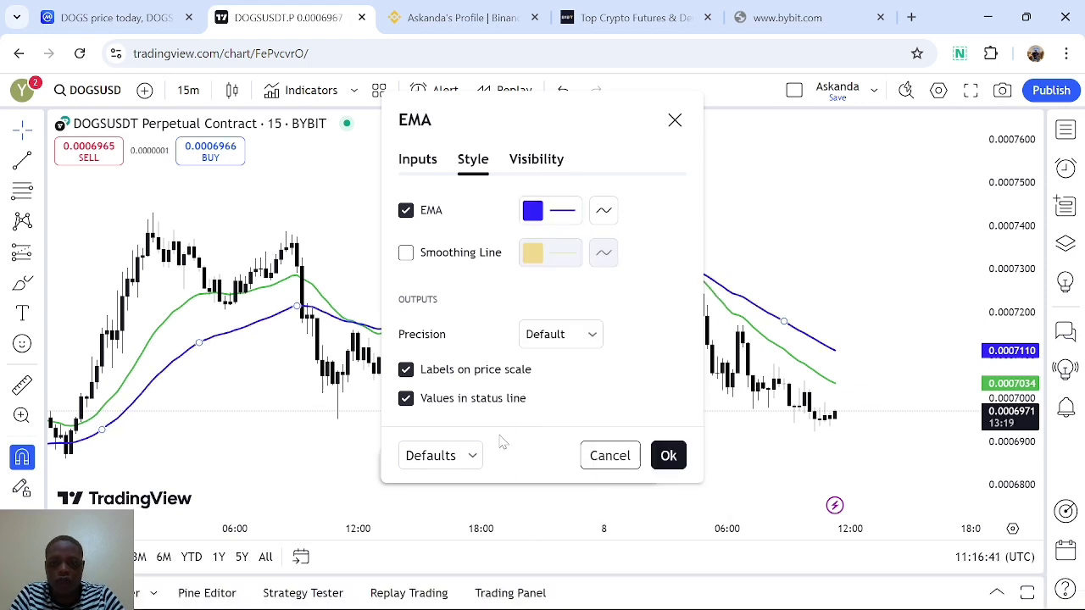
{"action": "left_click", "coordinate": [669, 456]}
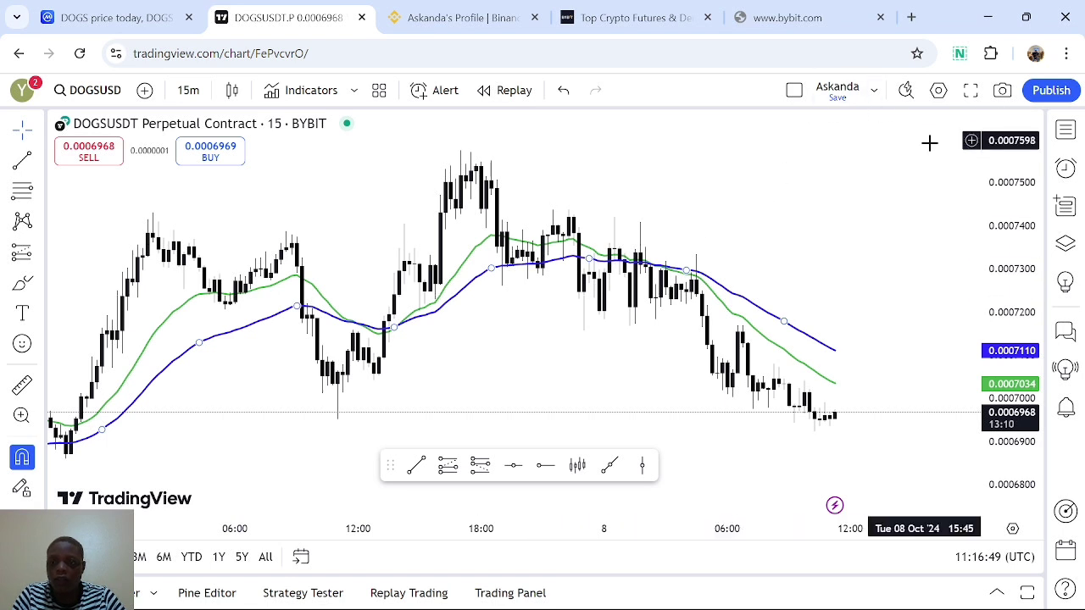
{"action": "left_click_drag", "start_coordinate": [1027, 190], "coordinate": [1027, 190]}
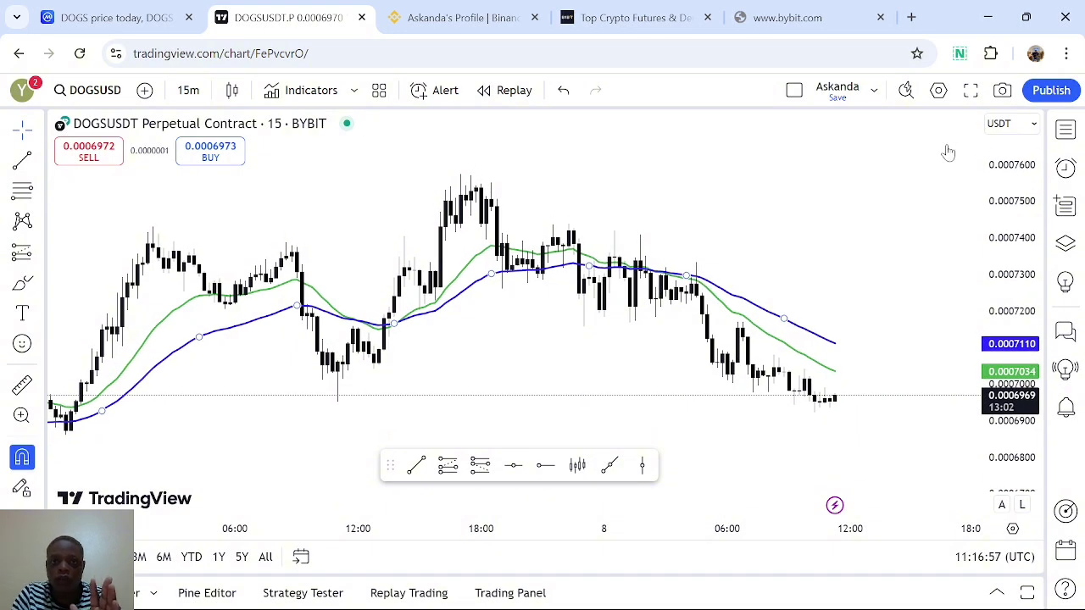
{"action": "left_click", "coordinate": [476, 18]}
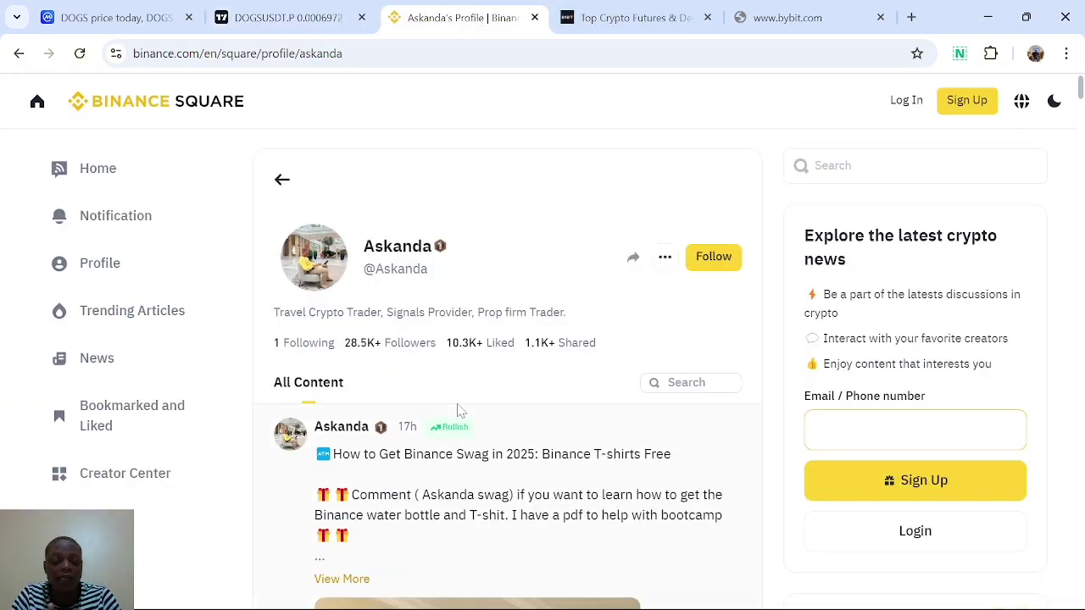
{"action": "scroll", "coordinate": [458, 412], "scroll_direction": "down", "scroll_amount": 3}
{"action": "scroll", "coordinate": [458, 405], "scroll_direction": "up", "scroll_amount": 3}
{"action": "scroll", "coordinate": [458, 410], "scroll_direction": "down", "scroll_amount": 5}
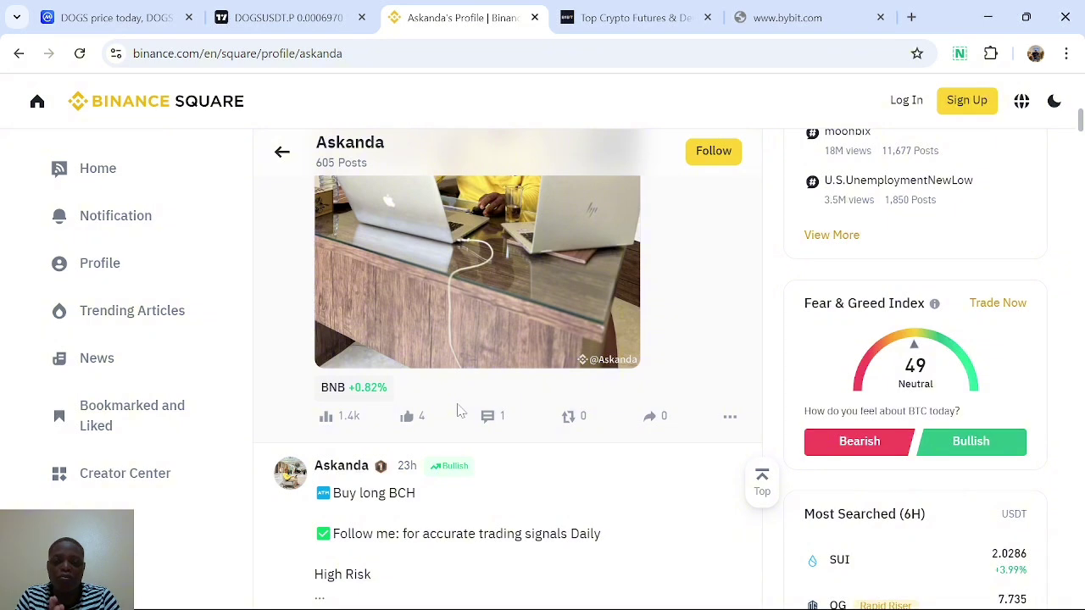
{"action": "scroll", "coordinate": [457, 410], "scroll_direction": "up", "scroll_amount": 5}
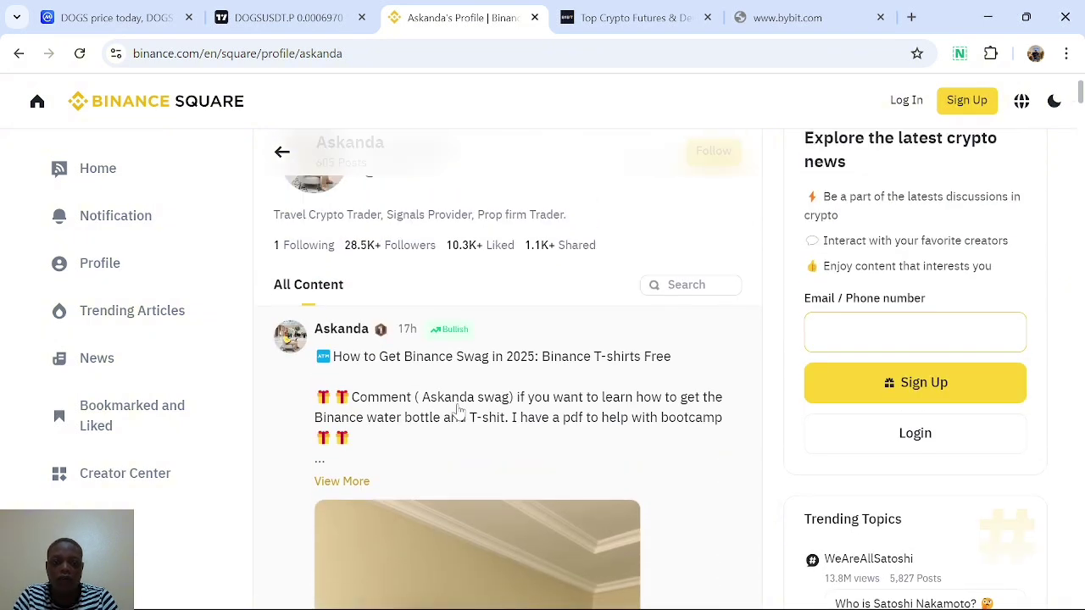
{"action": "scroll", "coordinate": [458, 411], "scroll_direction": "up", "scroll_amount": 1}
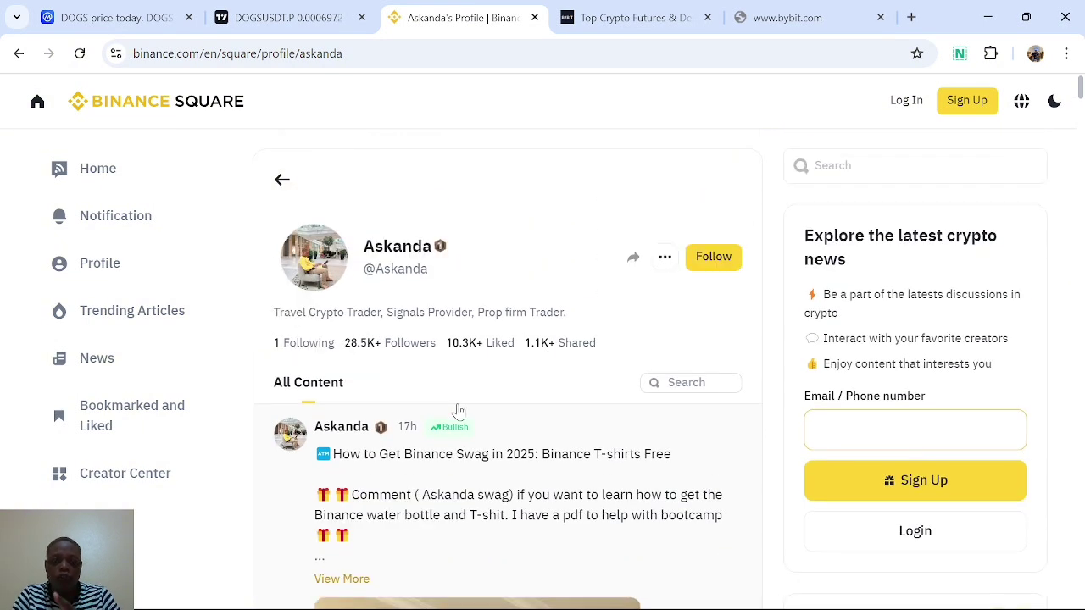
{"action": "left_click", "coordinate": [280, 21]}
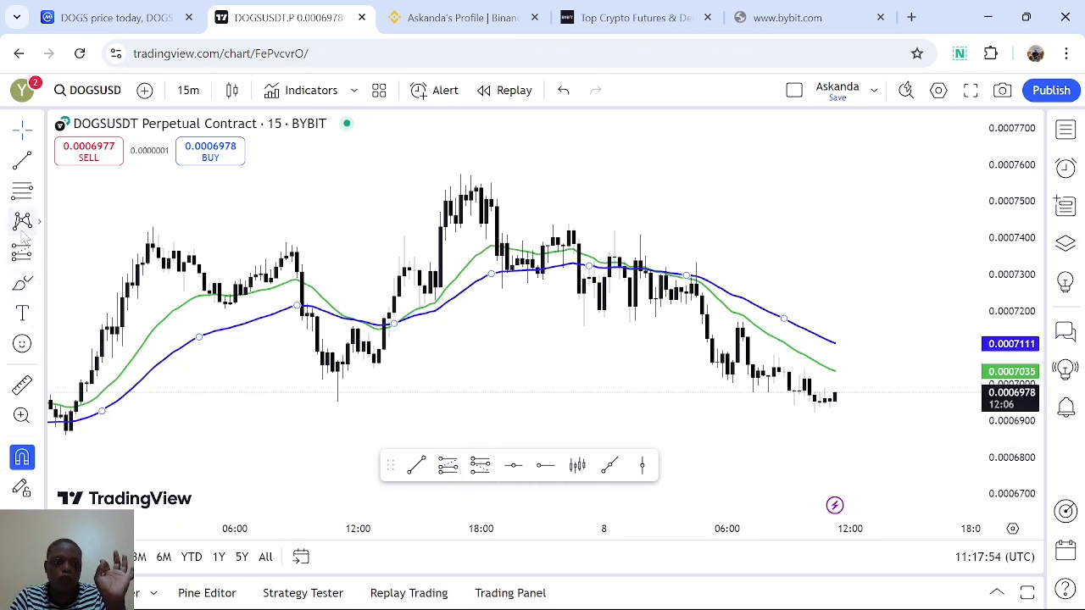
Pick the short position tool, then load Bybit's BTCUSDT.P via a 'BTC.P' symbol search.
{"action": "left_click", "coordinate": [39, 254]}
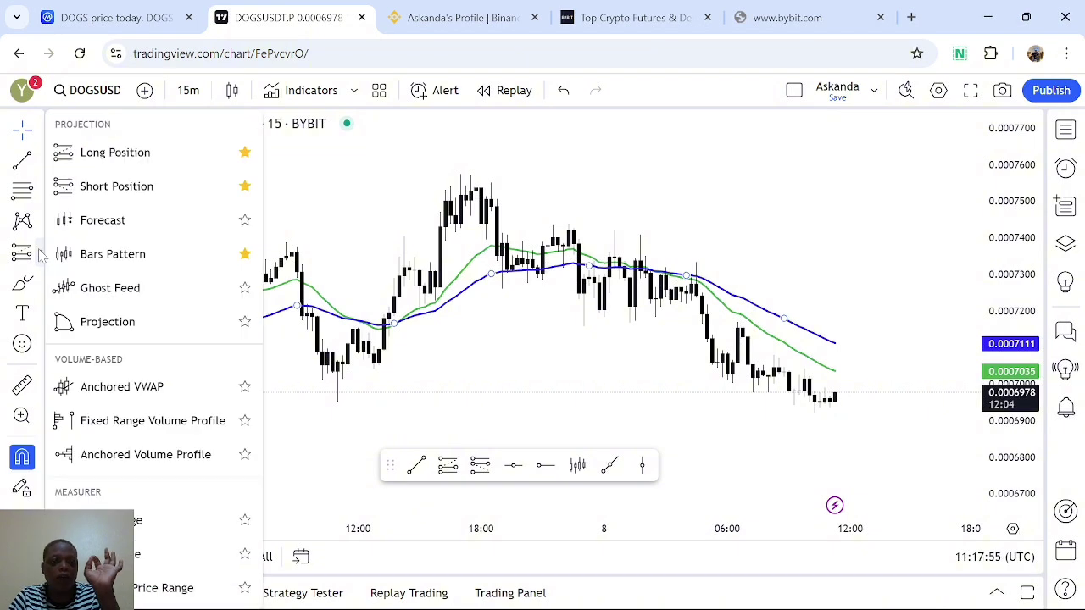
{"action": "left_click", "coordinate": [136, 179]}
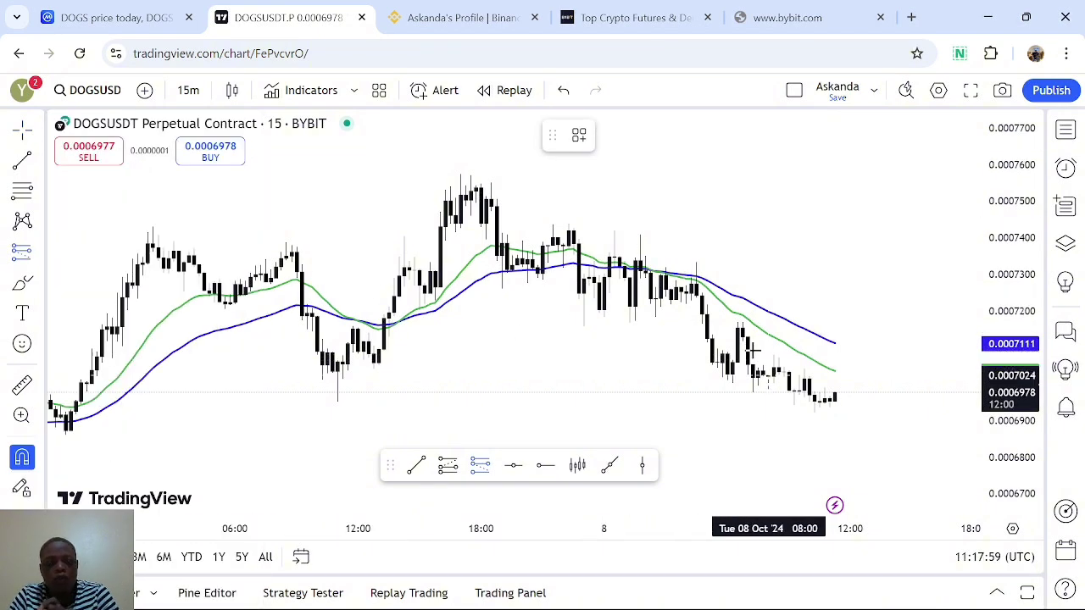
{"action": "left_click", "coordinate": [91, 82]}
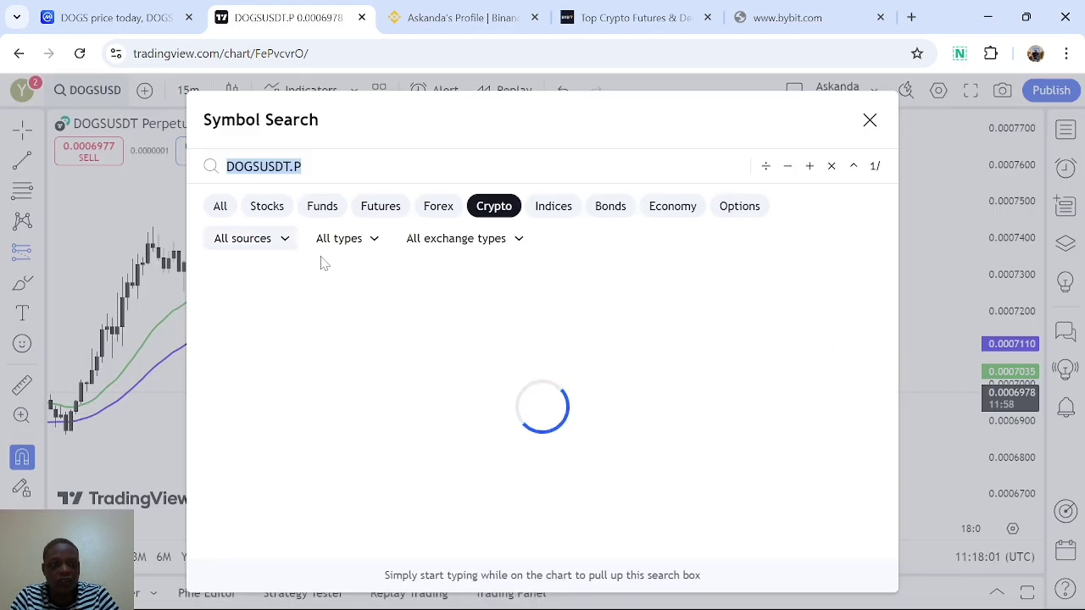
{"action": "type", "text": "BTC"}
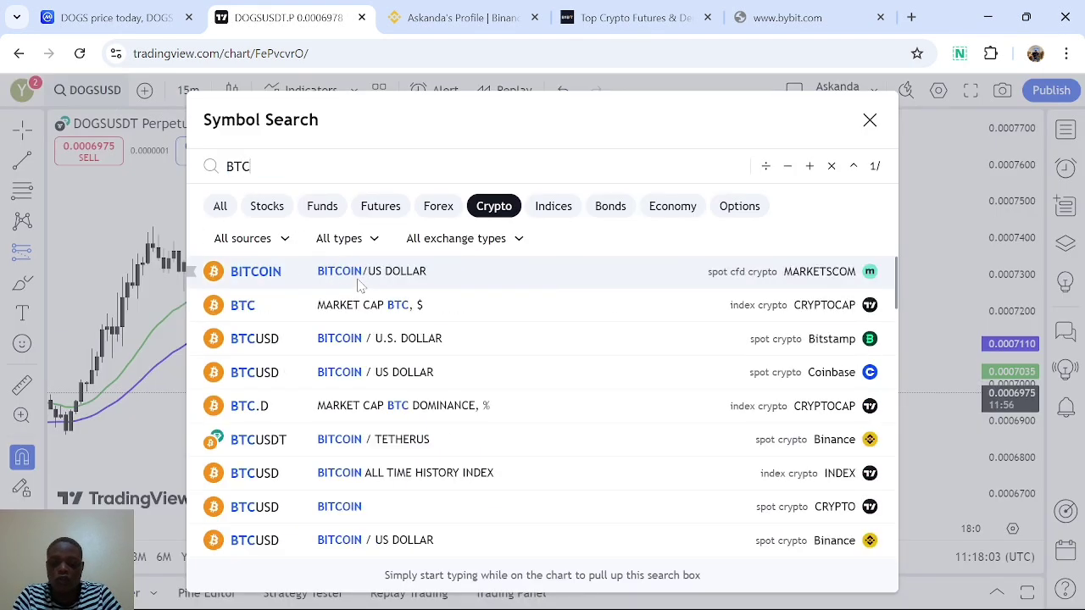
{"action": "type", "text": ".P"}
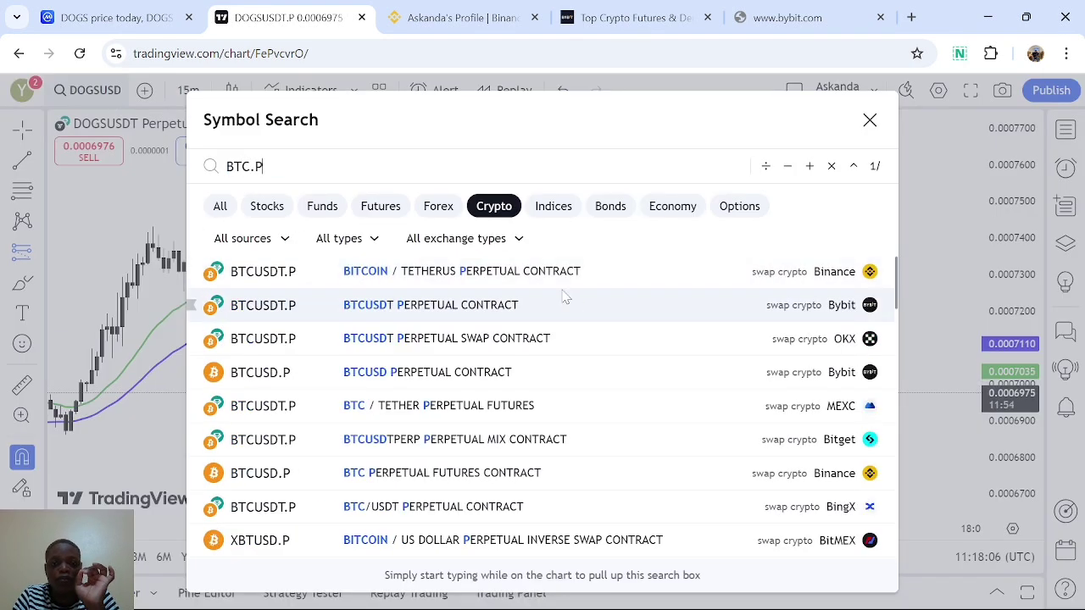
{"action": "left_click", "coordinate": [515, 303]}
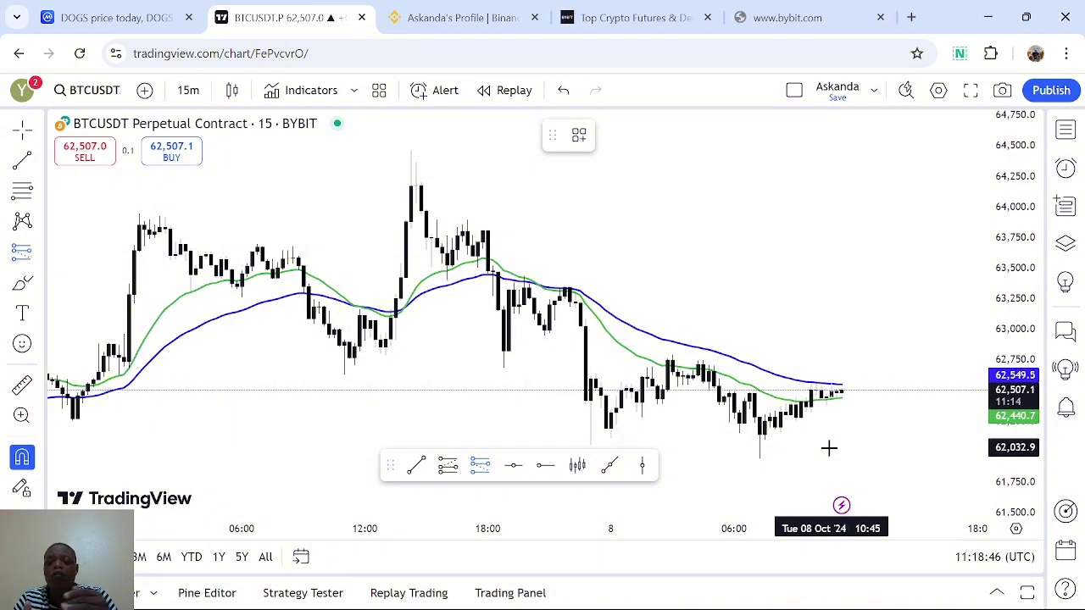
{"action": "scroll", "coordinate": [627, 347], "scroll_direction": "right", "scroll_amount": 5}
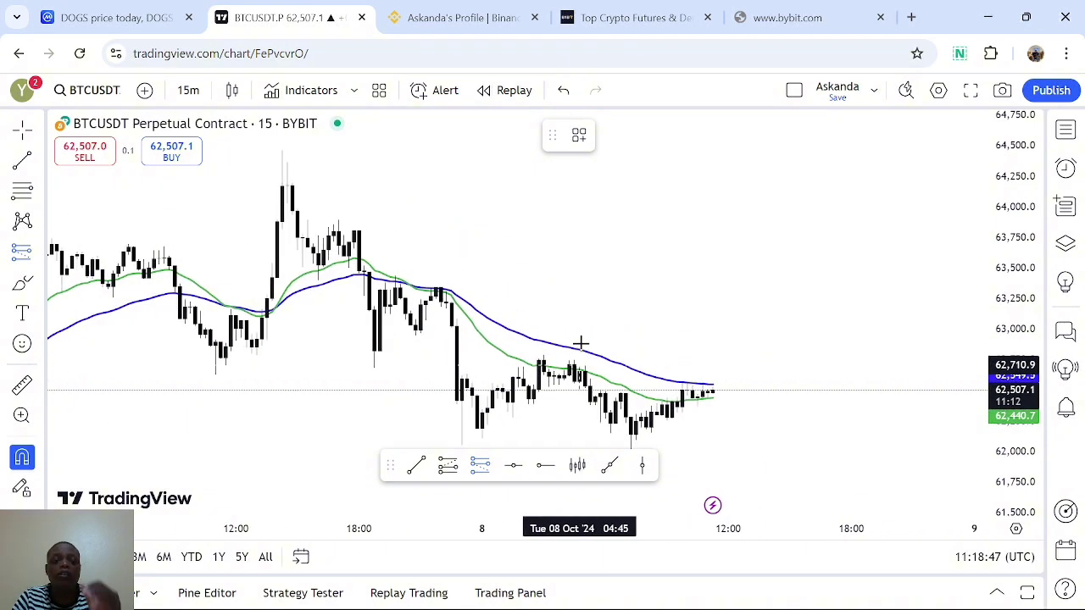